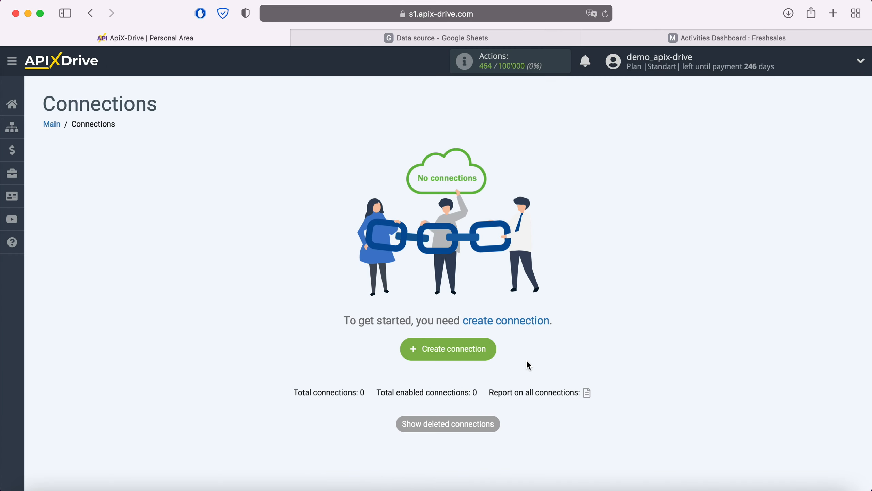
- Create a new connection and set Google Sheets as its data source system
click(489, 356)
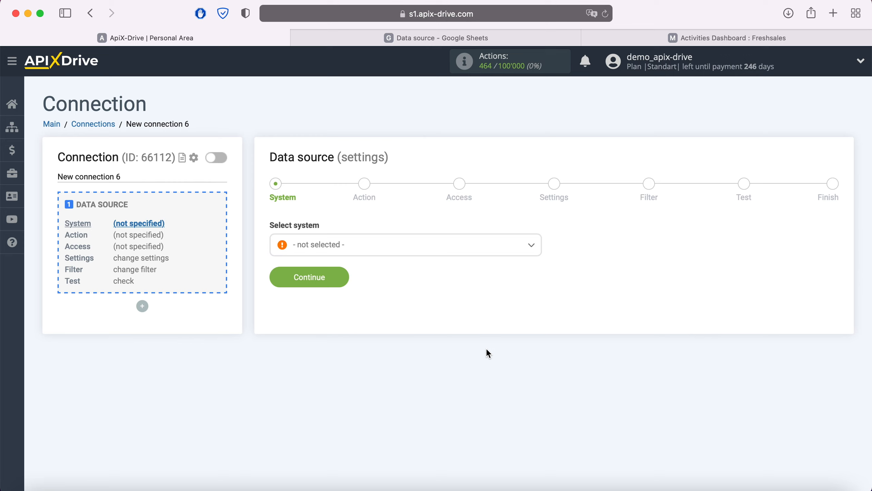
click(421, 254)
scroll(422, 342, down, 15)
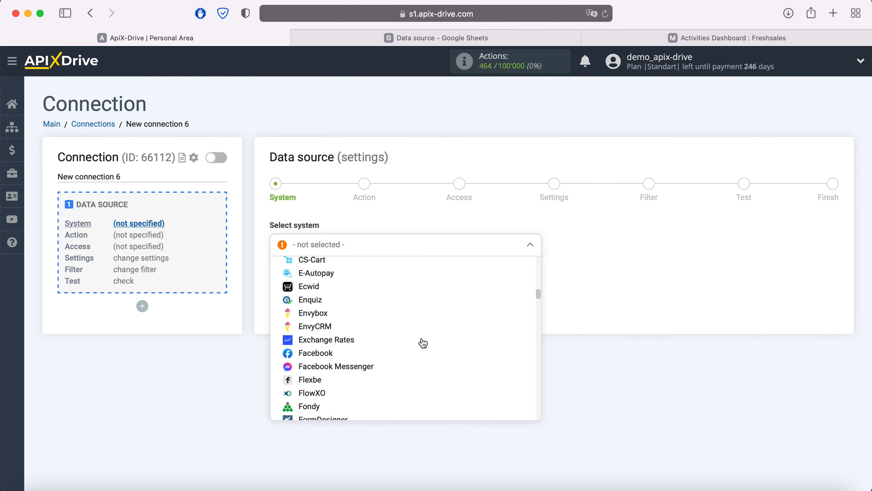
scroll(421, 341, down, 5)
click(363, 319)
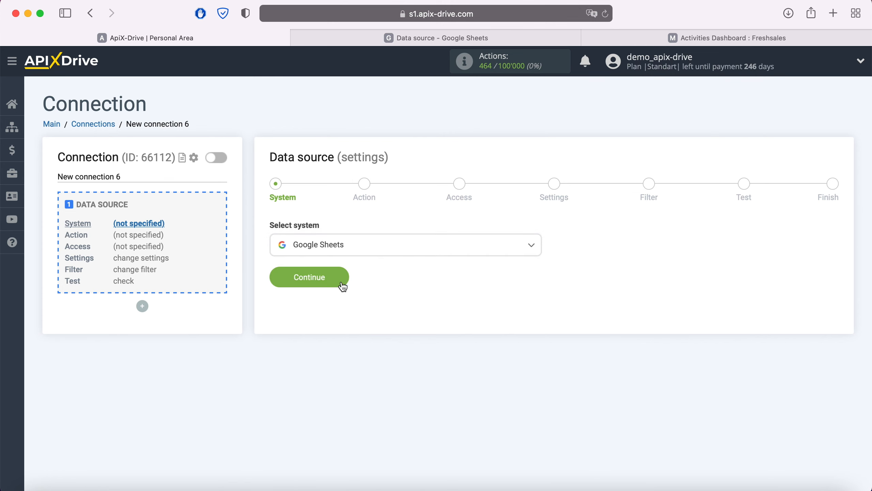
click(343, 286)
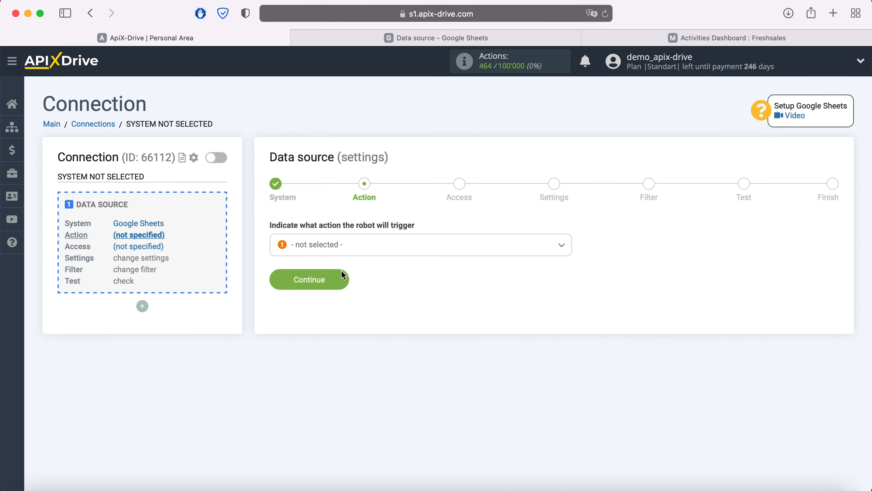
- Set the data source action to Get Rows (new) and continue to the access stage
click(362, 247)
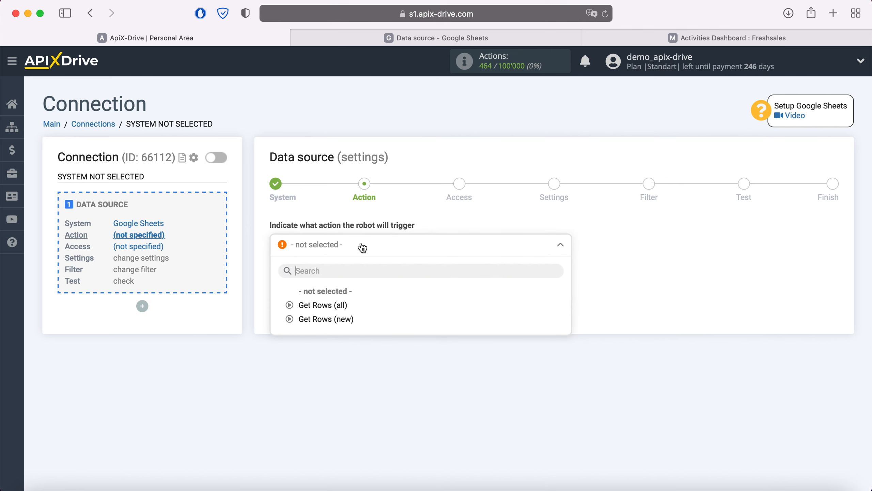
click(338, 319)
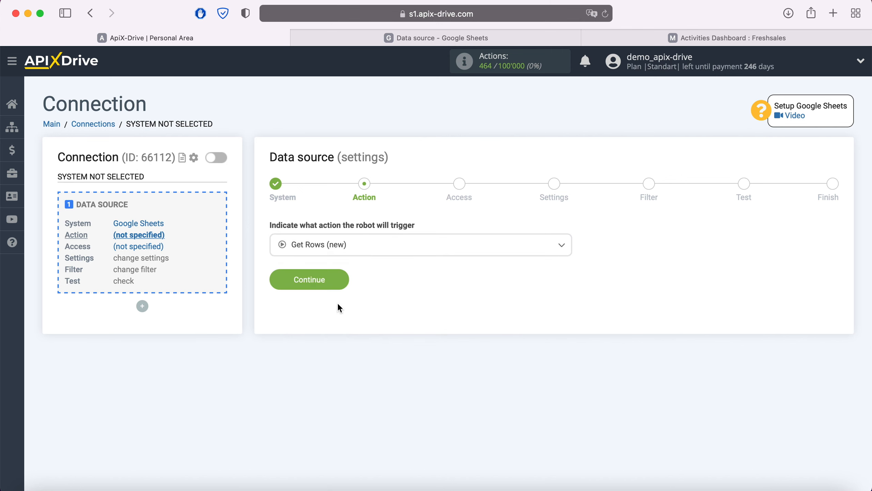
click(343, 281)
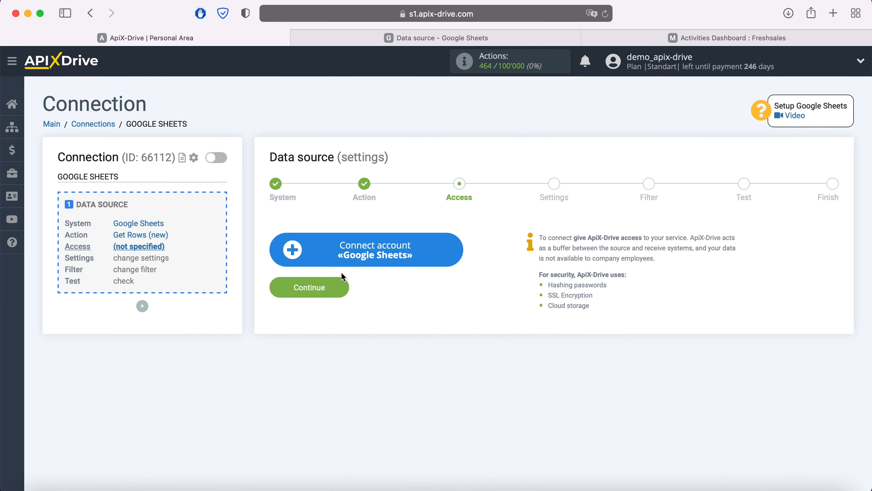
- Start connecting a Google Sheets account and sign in to Google with the saved e-mail and account password
click(453, 249)
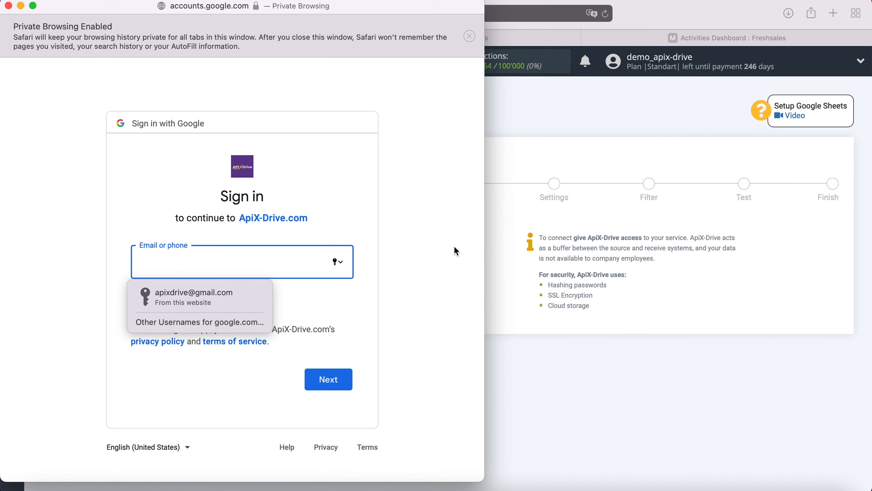
click(250, 304)
click(343, 380)
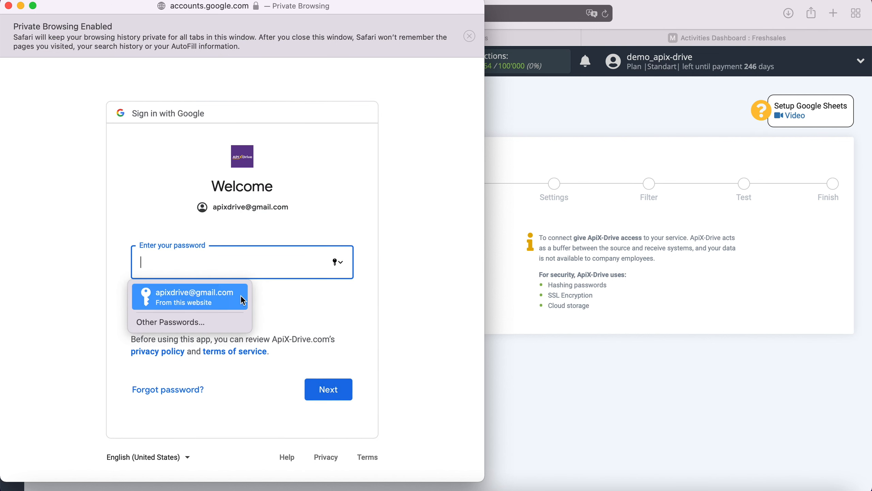
click(240, 296)
click(346, 381)
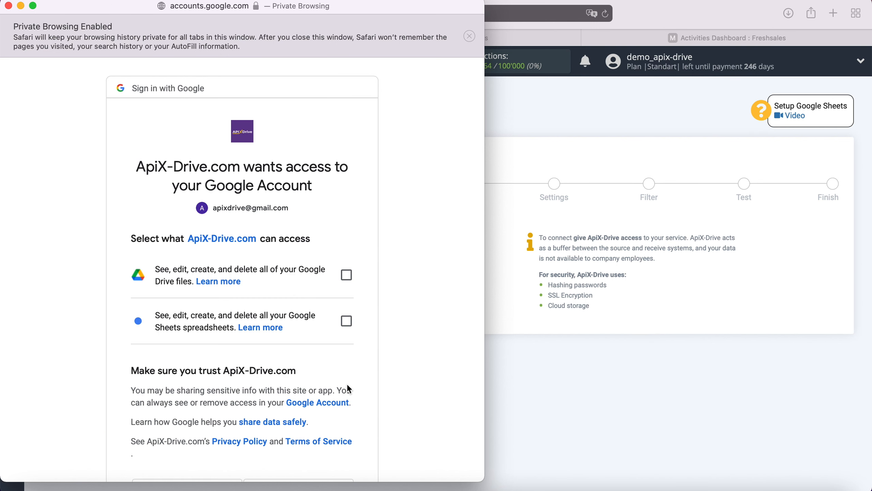
- Grant ApiX-Drive.com access to the account's Google Drive files and Google Sheets spreadsheets
click(346, 275)
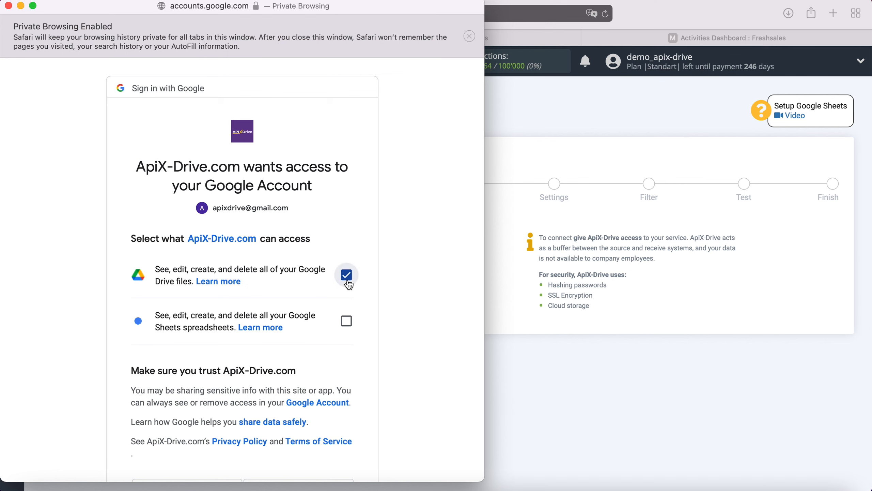
click(347, 321)
scroll(397, 323, down, 3)
click(343, 404)
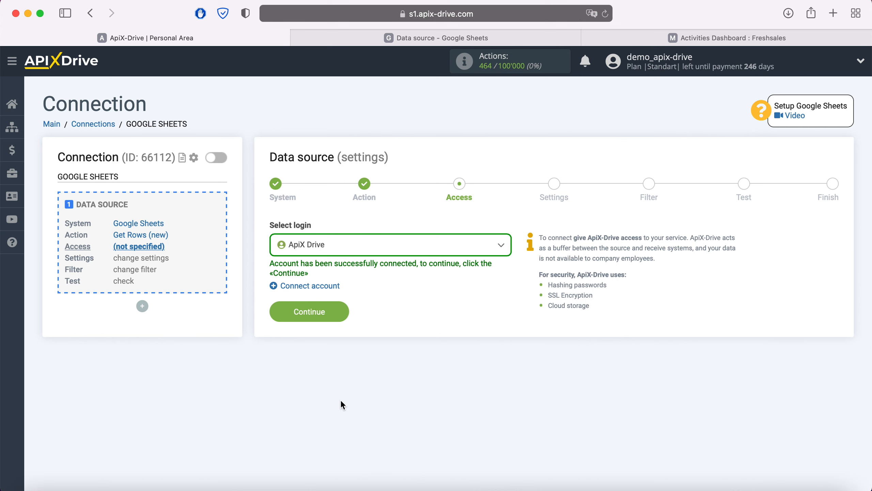
- Select the connected ApiX Drive login for the data source and continue to its settings
click(421, 251)
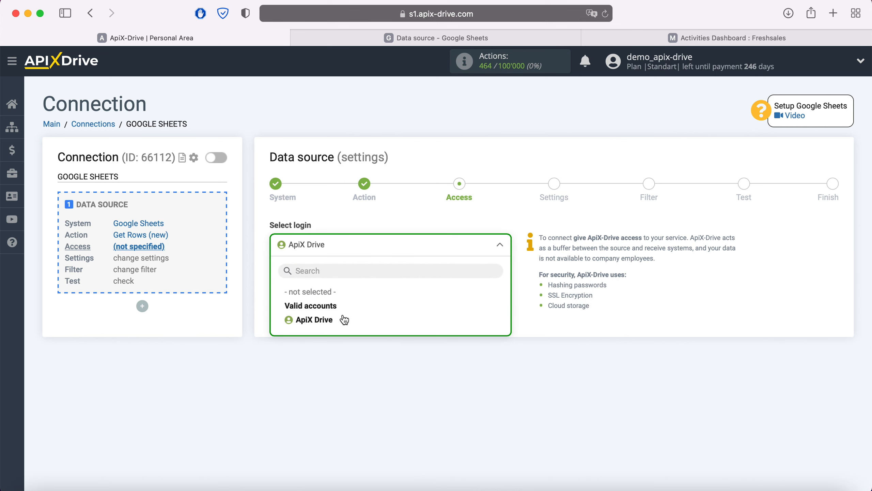
click(333, 319)
click(343, 310)
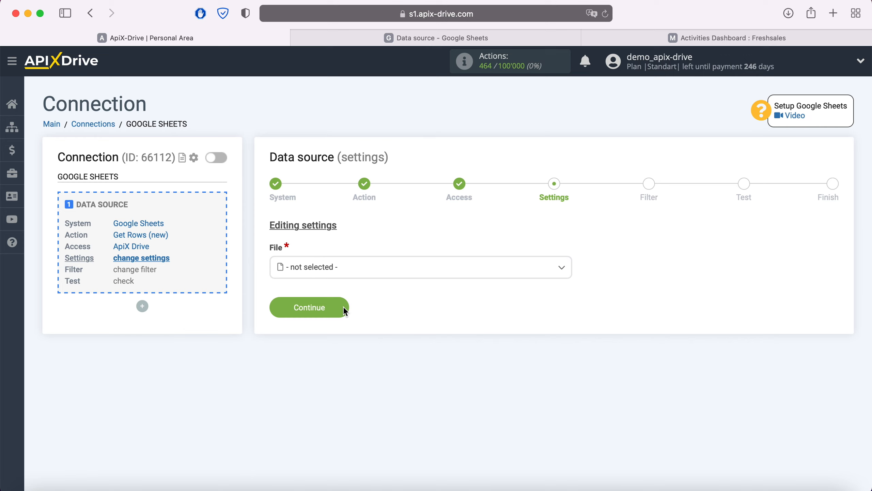
- Choose Data source as both the file and the sheet to load rows from
click(340, 274)
click(330, 340)
click(321, 320)
click(323, 383)
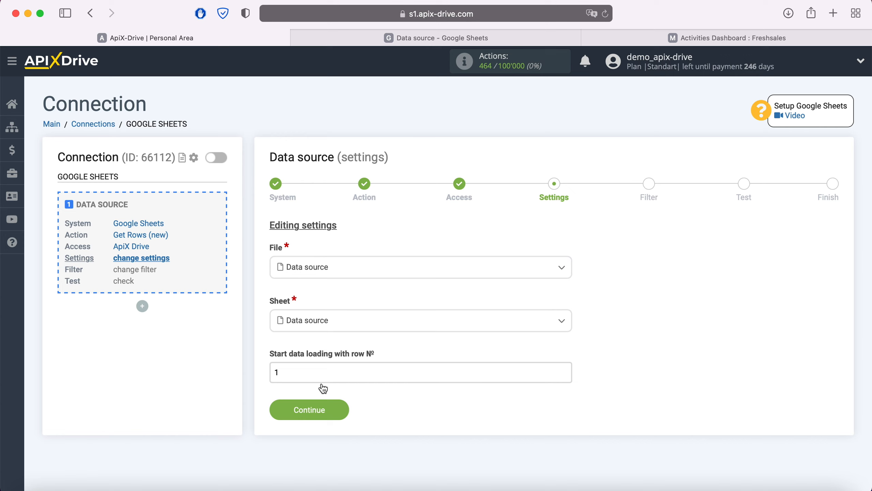
- Check the header row in the spreadsheet, set data loading to start with row 2, and continue
click(429, 36)
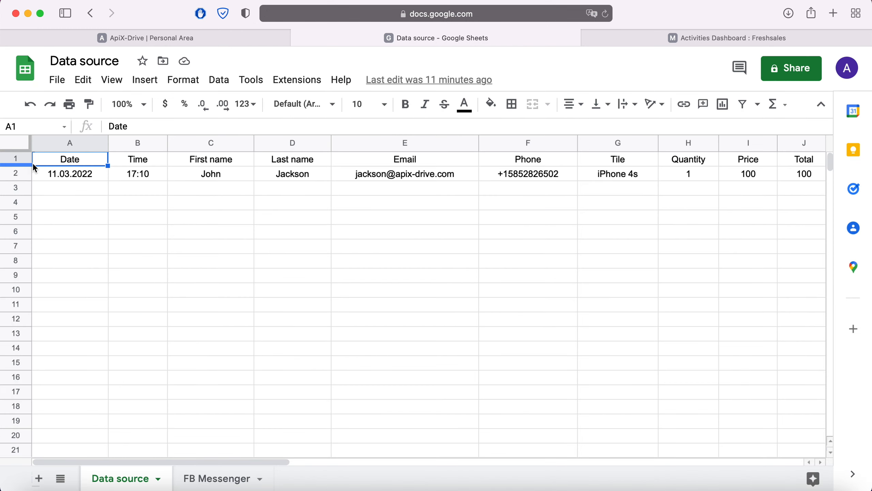
click(174, 43)
double_click(277, 371)
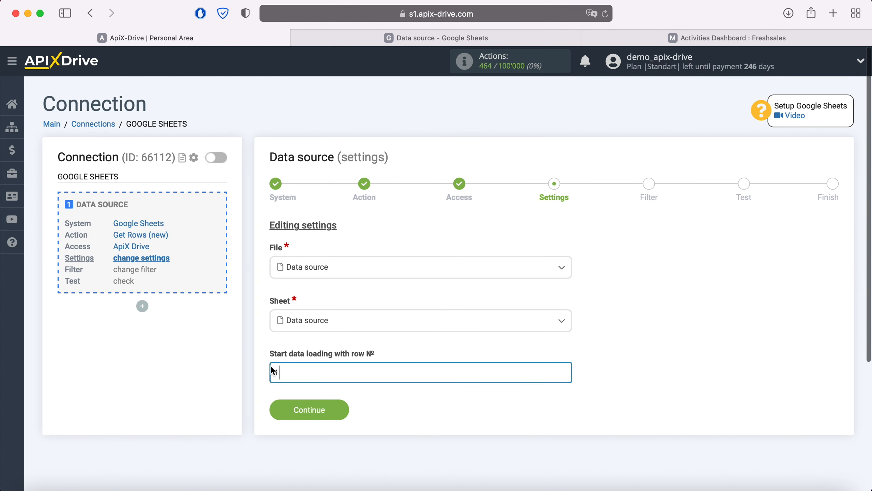
text(2)
click(338, 409)
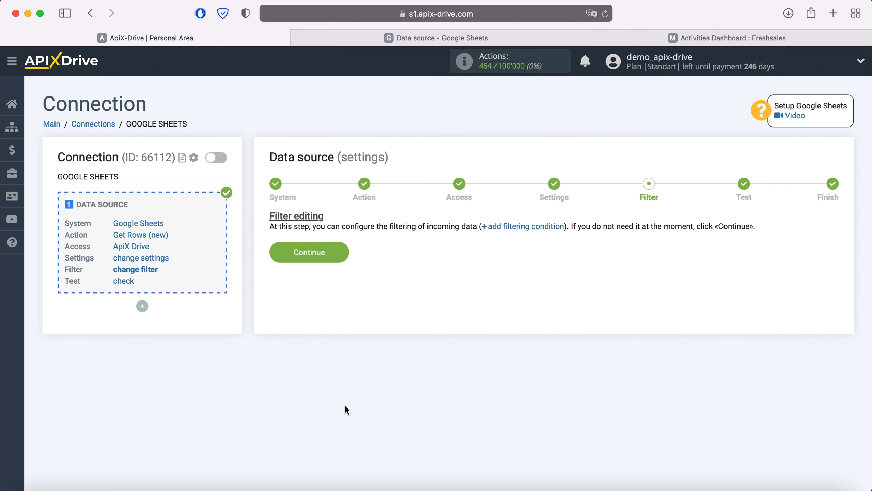
- Finish the data source without filter conditions, accepting its test data, and start configuring data receiving
click(338, 252)
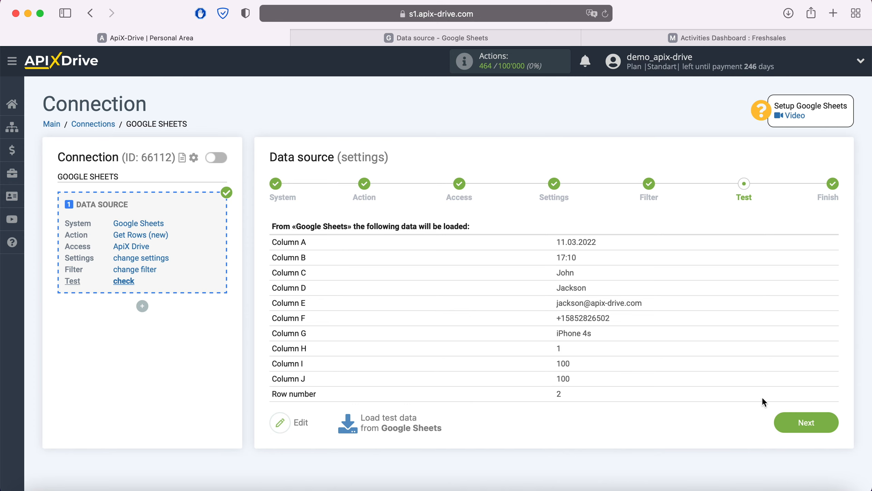
click(822, 425)
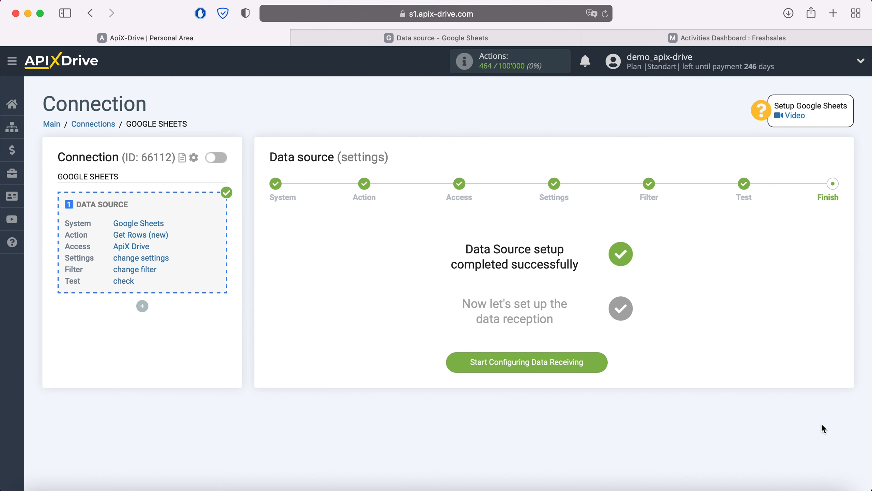
click(601, 360)
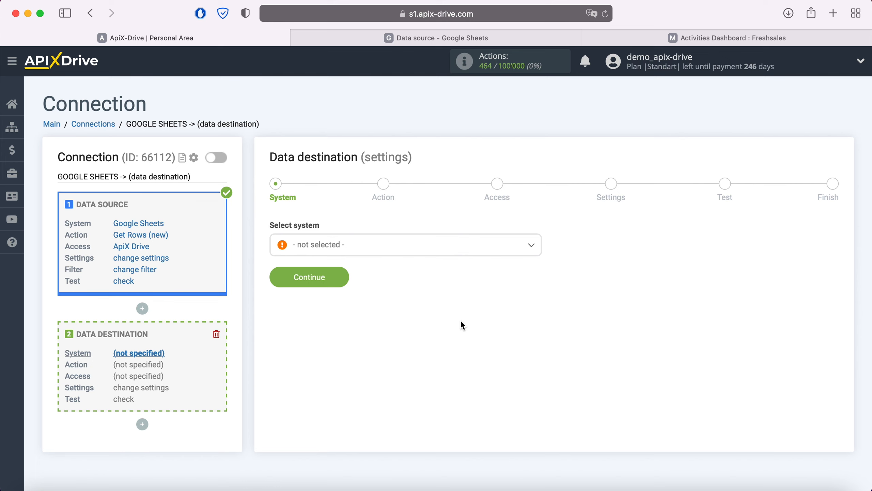
- Set Freshworks as the data destination system and continue to its action
click(412, 254)
scroll(440, 349, down, 15)
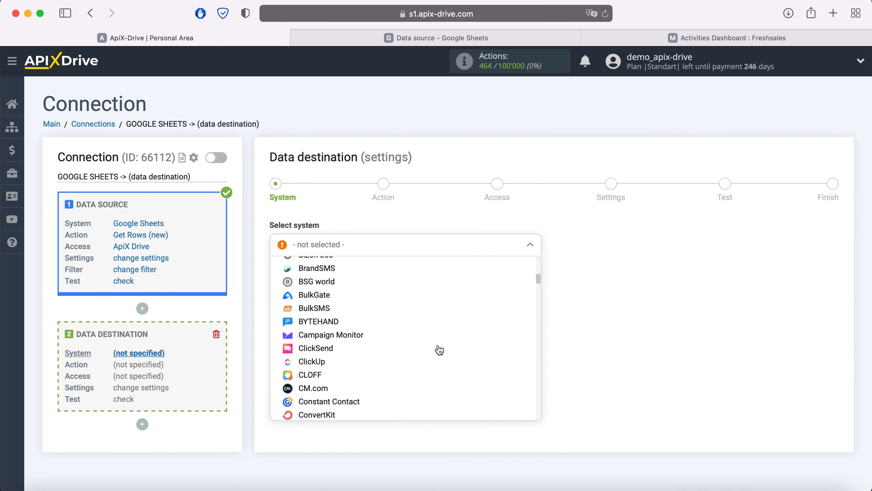
scroll(439, 350, down, 8)
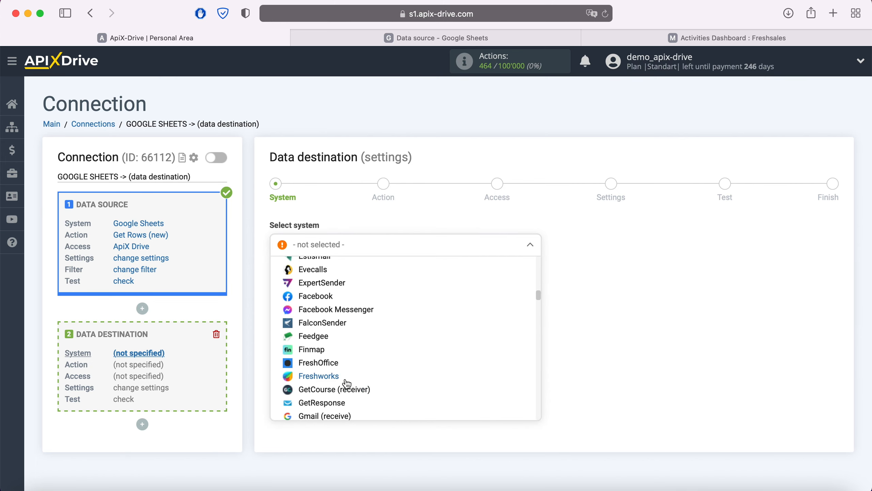
click(336, 378)
click(340, 280)
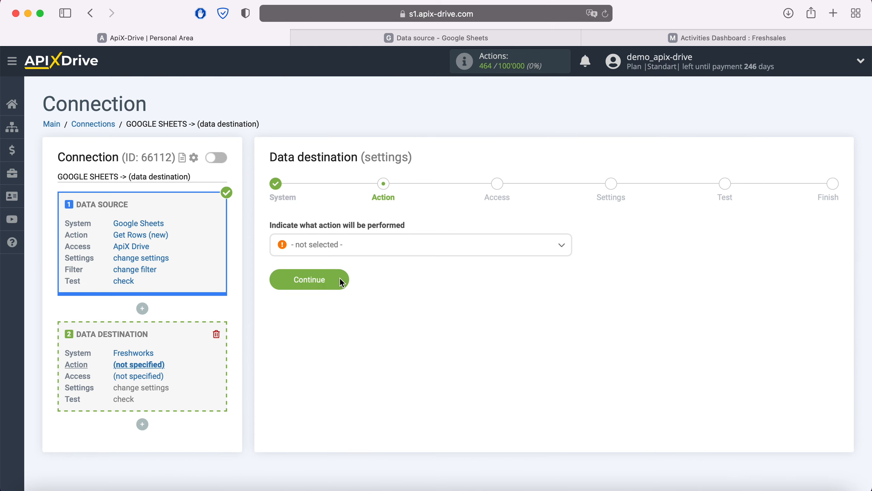
- Set the data destination action to Create Deal and continue to the access stage
click(363, 247)
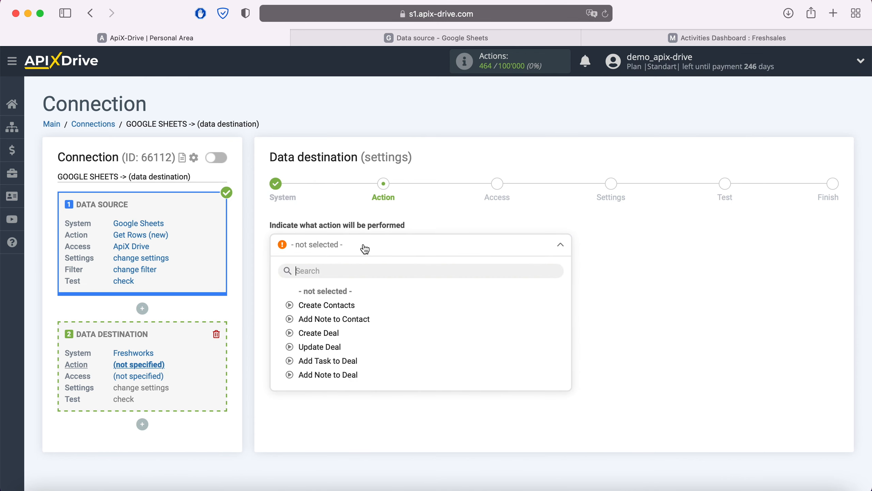
click(330, 333)
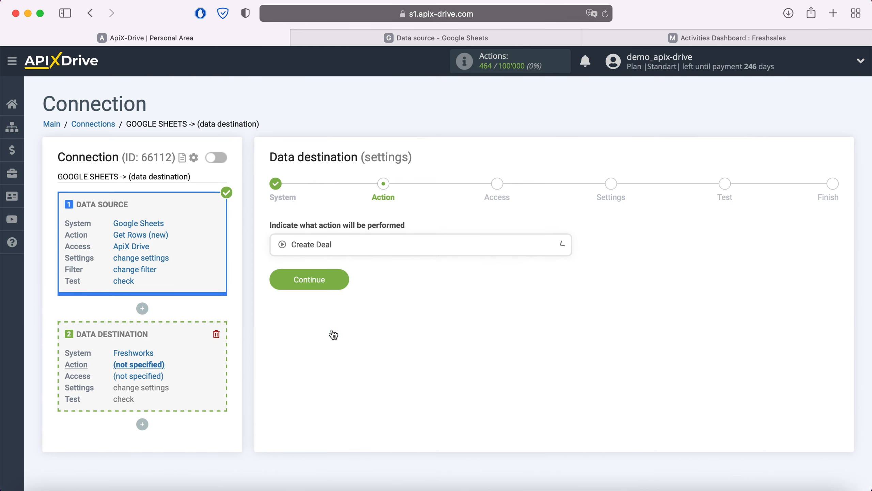
click(341, 281)
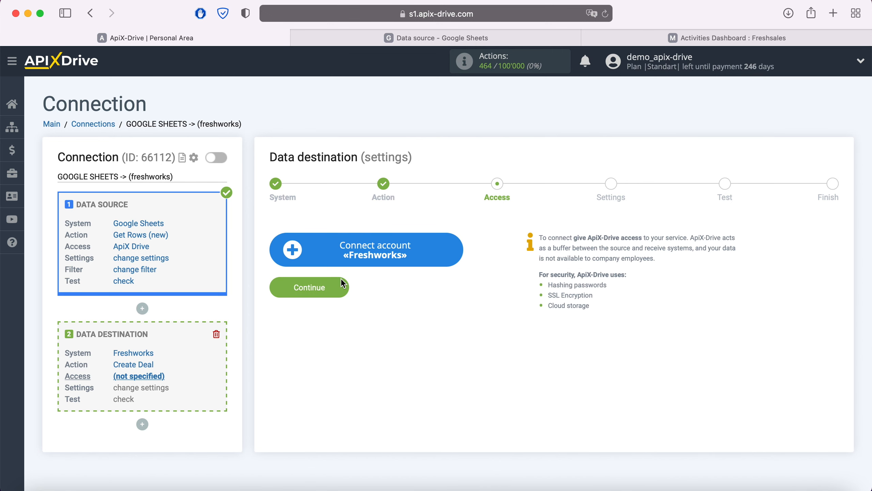
- Start connecting a Freshworks account and fill in Domain with the myfreshworks.com domain copied from the Freshsales page address
click(454, 251)
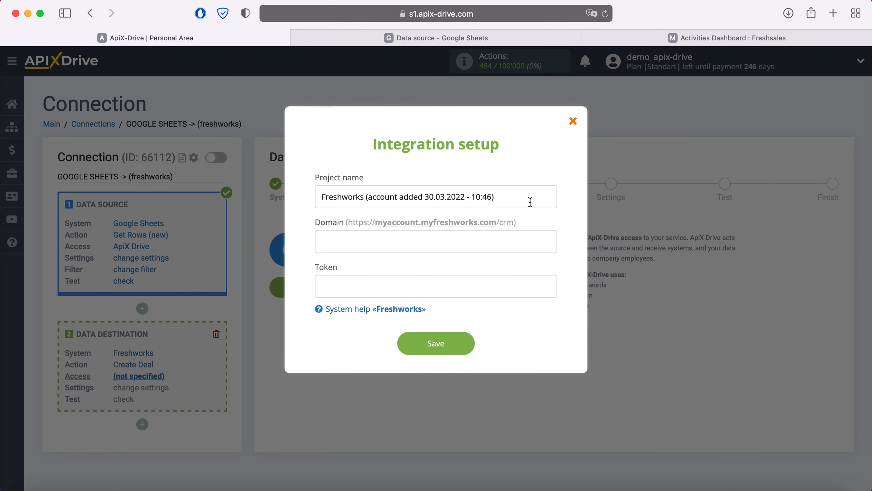
click(673, 38)
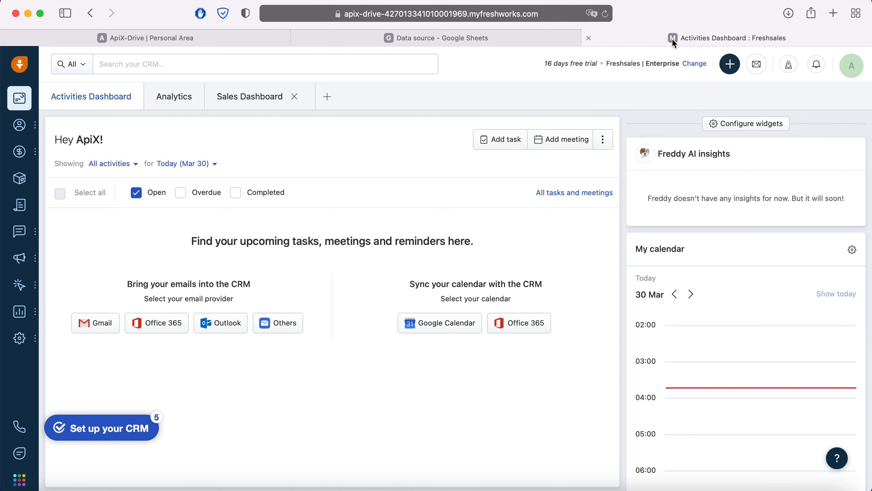
click(554, 15)
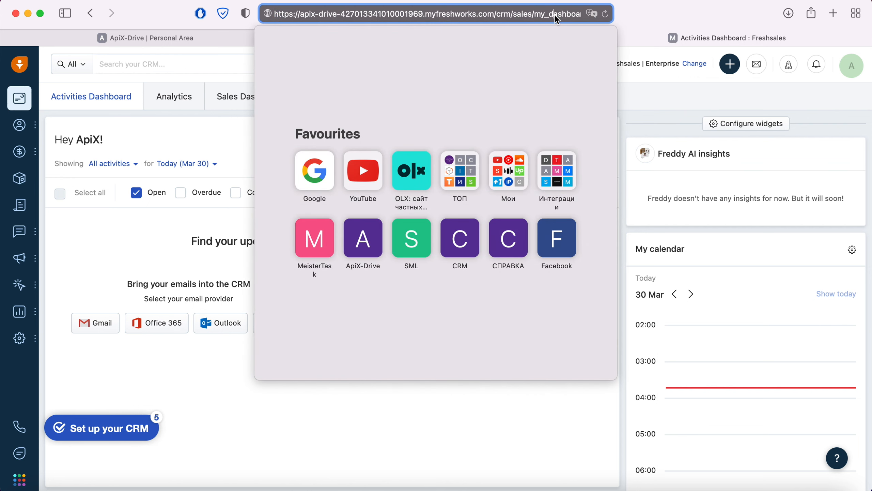
drag(300, 14, 494, 15)
right_click(442, 18)
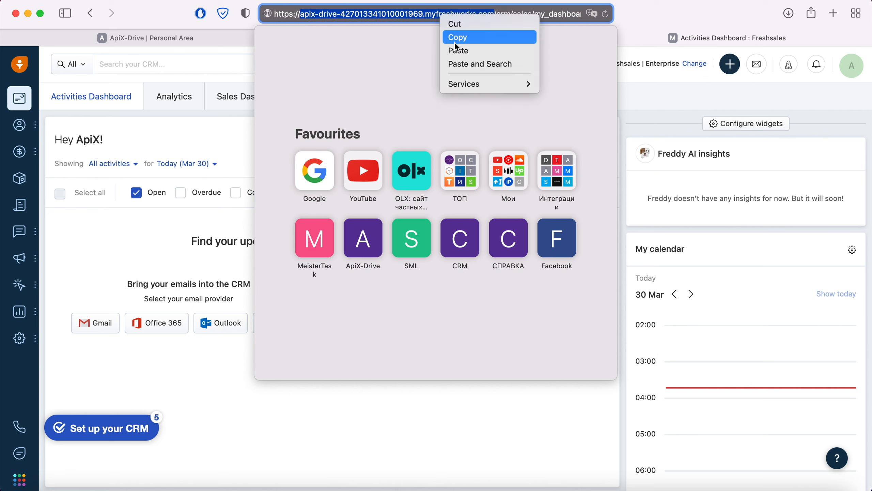
click(456, 38)
click(213, 43)
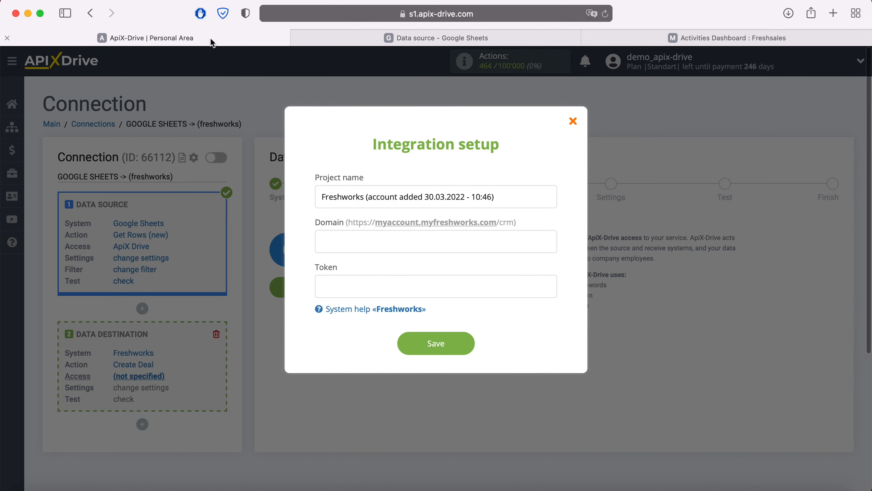
right_click(333, 237)
click(382, 272)
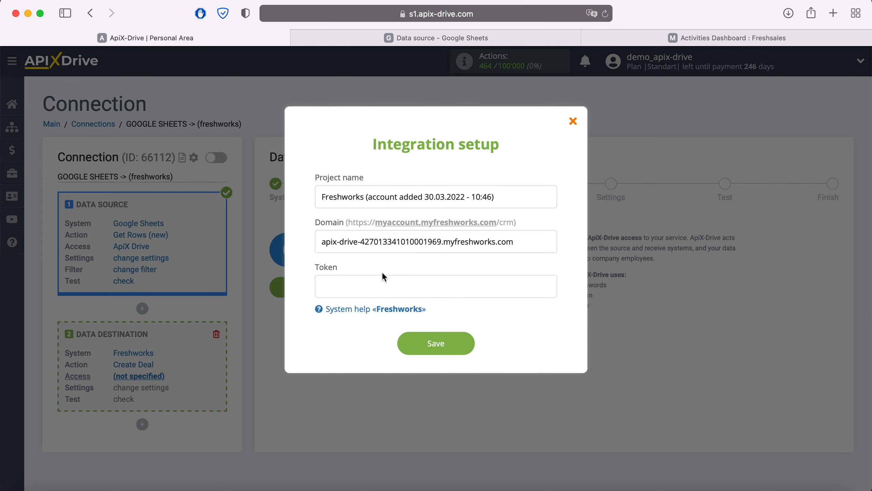
- Switch to Freshsales, go to the API settings of the personal settings, and pass the robot check to reveal the API key
click(674, 42)
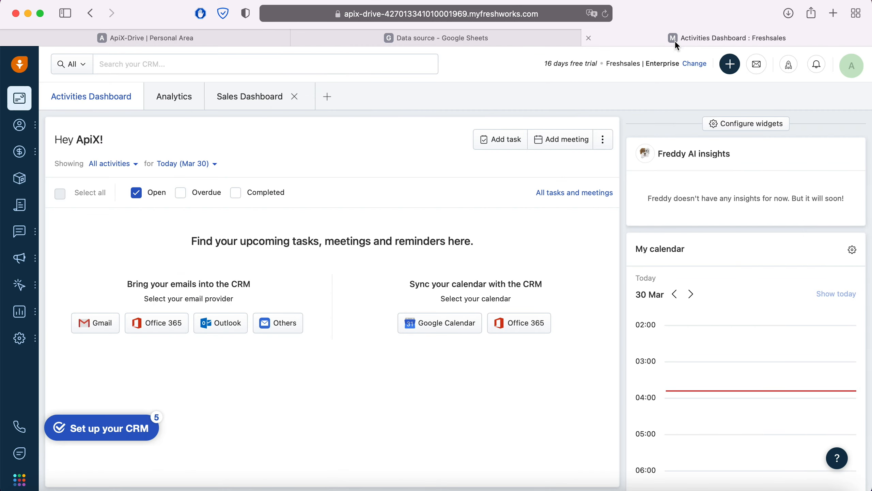
click(851, 67)
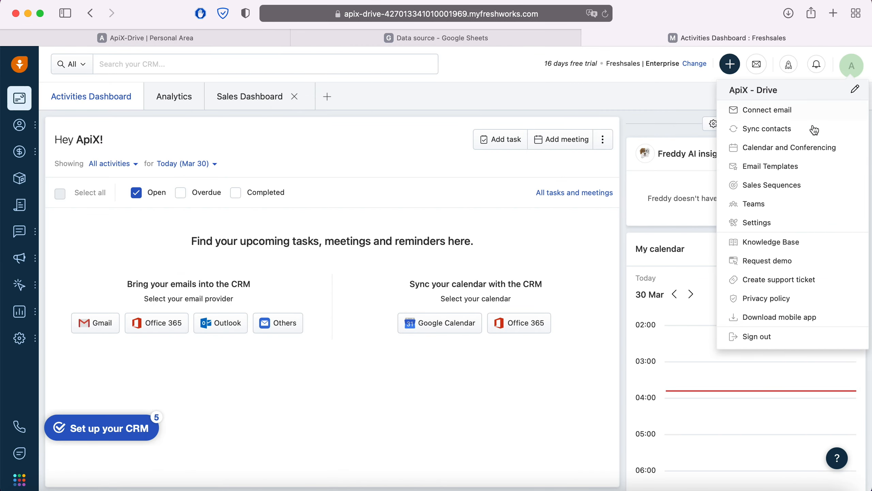
click(757, 223)
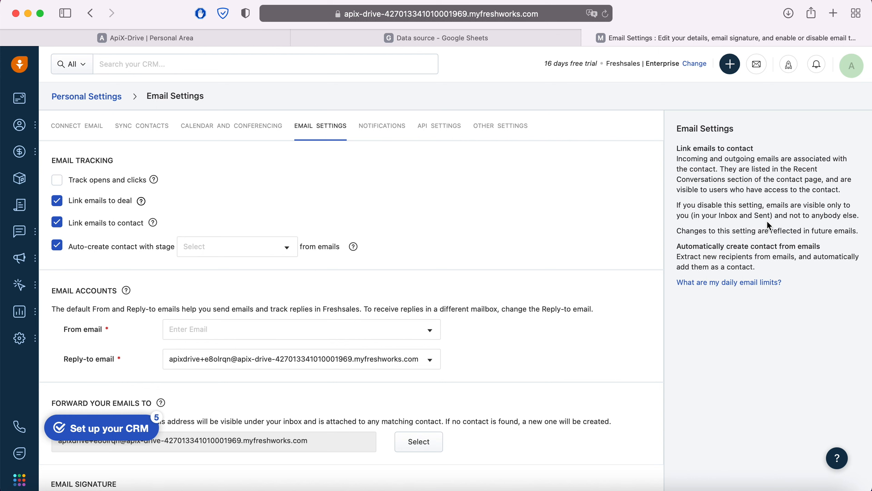
click(439, 128)
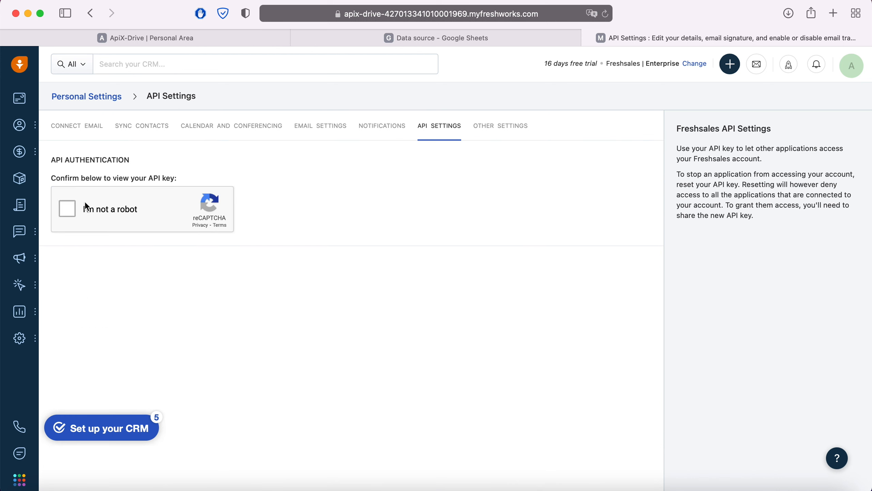
click(74, 209)
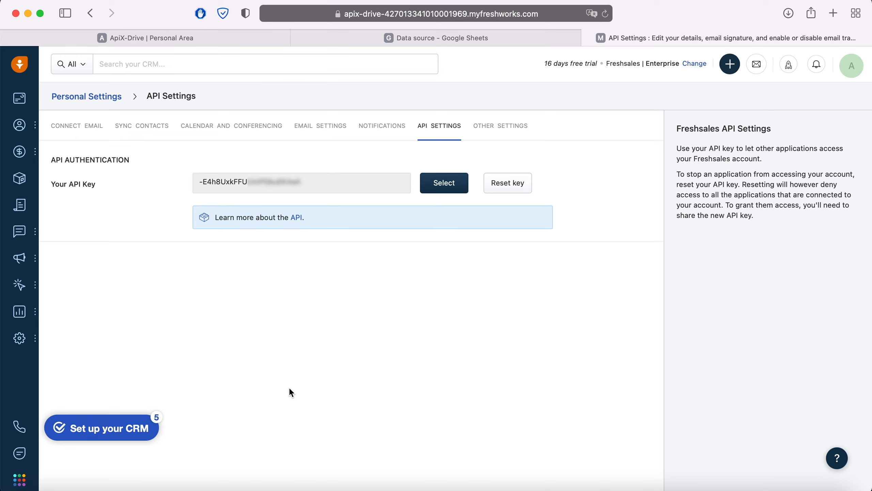
- Copy the Freshsales API key into the Token field of the ApiX-Drive integration setup and save the account connection
drag(201, 184, 308, 184)
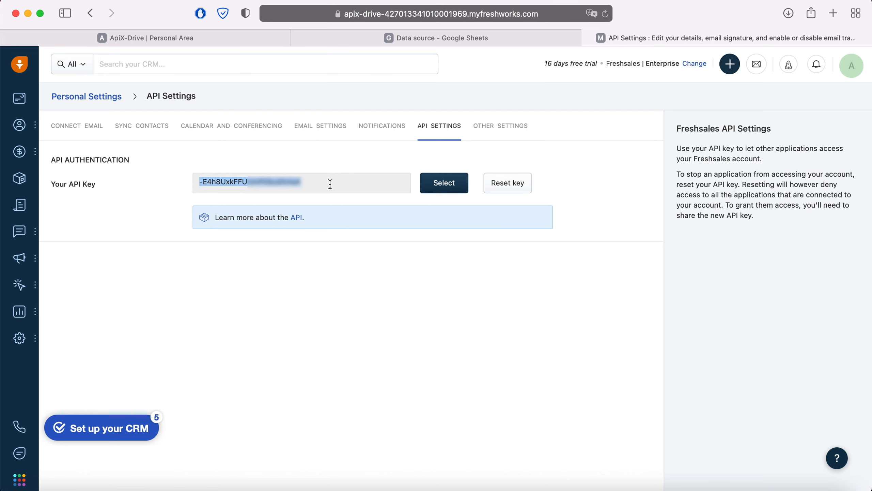
right_click(288, 187)
click(320, 232)
click(225, 45)
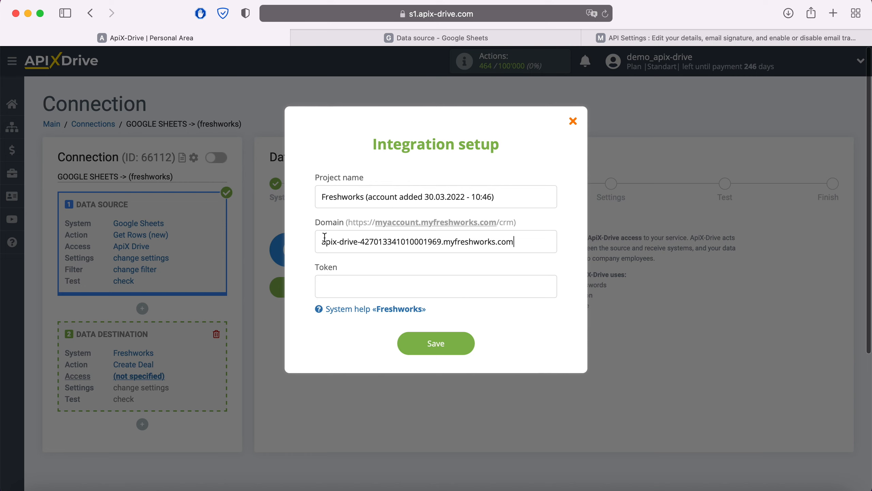
right_click(346, 286)
click(365, 320)
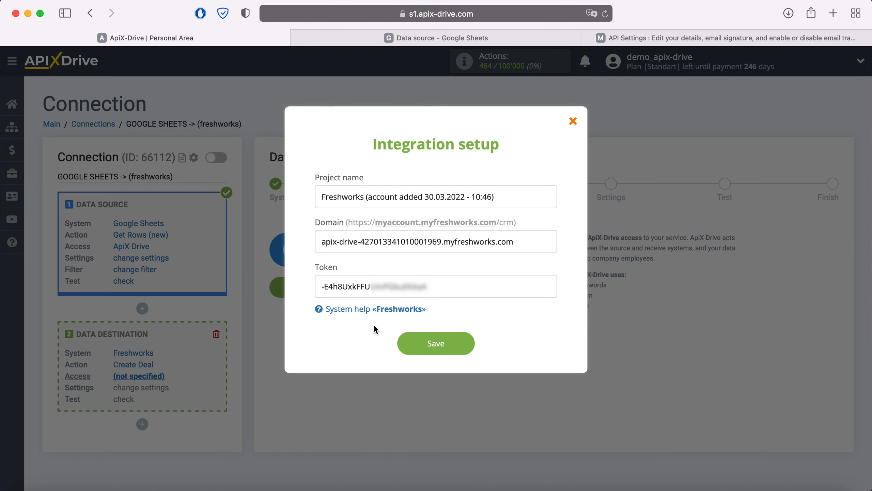
click(467, 343)
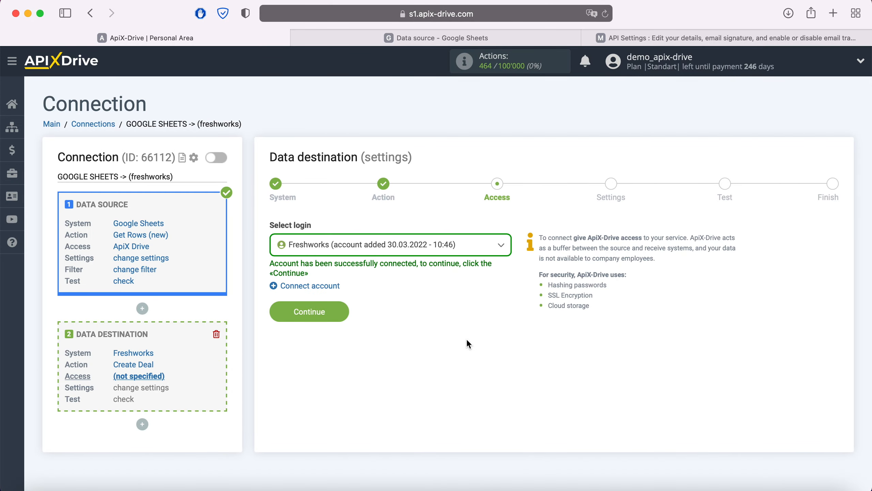
- Choose the newly connected Freshworks account as the destination login and continue to the field settings
click(484, 245)
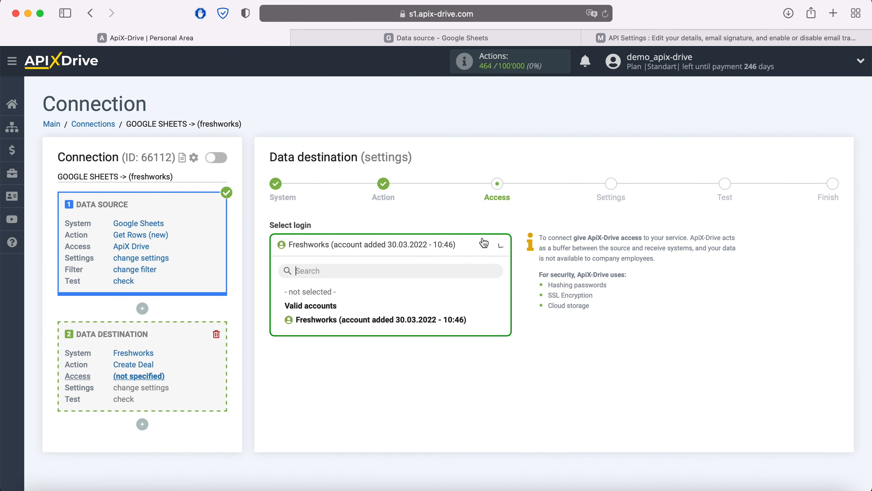
click(439, 314)
click(336, 308)
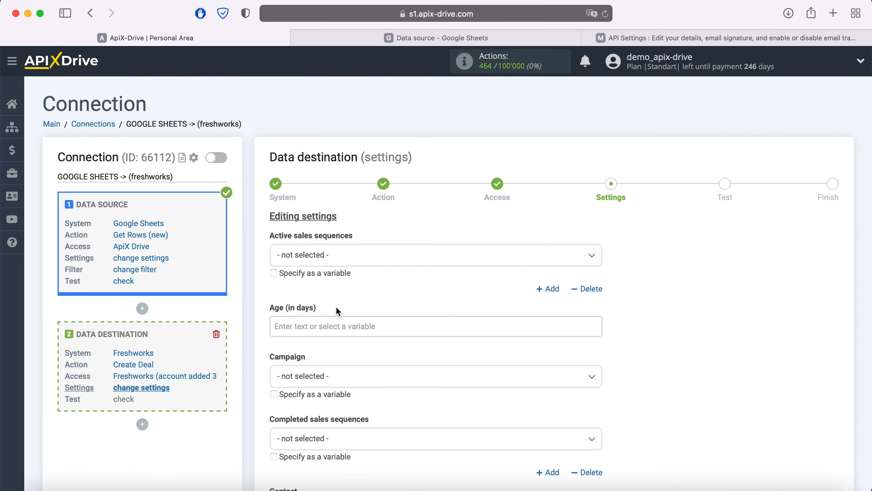
- Map the contact's E-mail to Google Sheets Column E and First name to Column C
scroll(337, 308, down, 8)
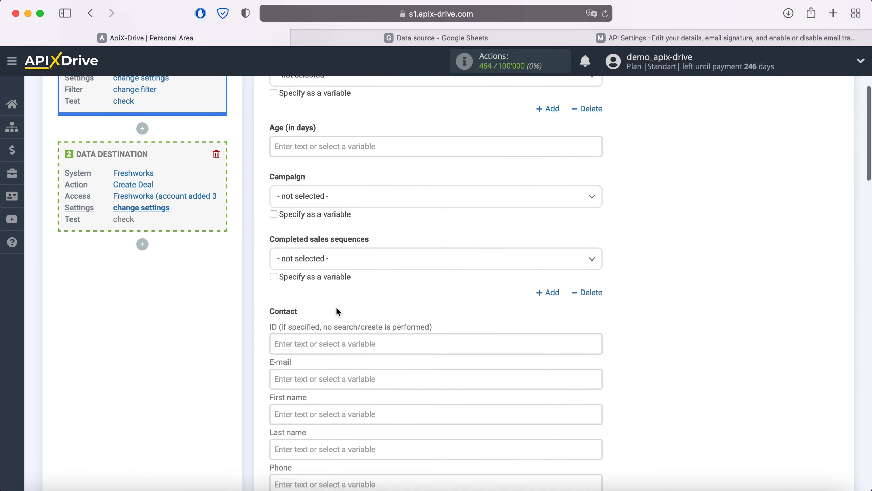
click(327, 271)
scroll(470, 284, down, 6)
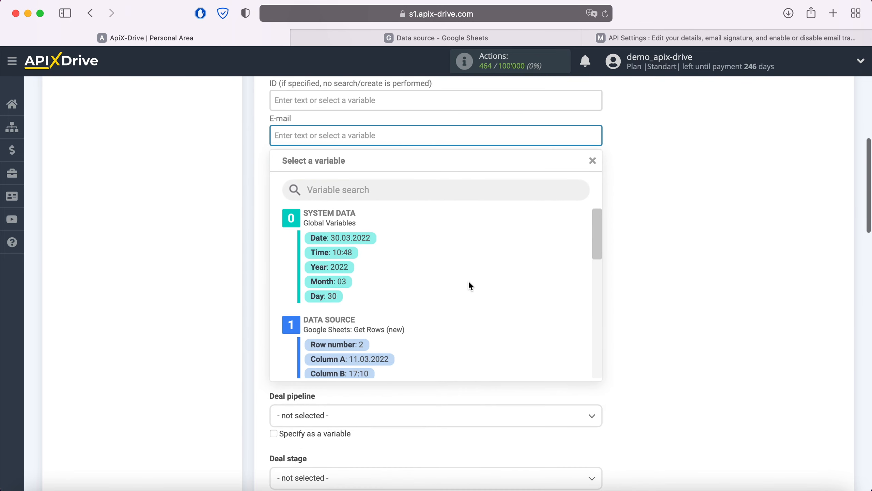
click(424, 327)
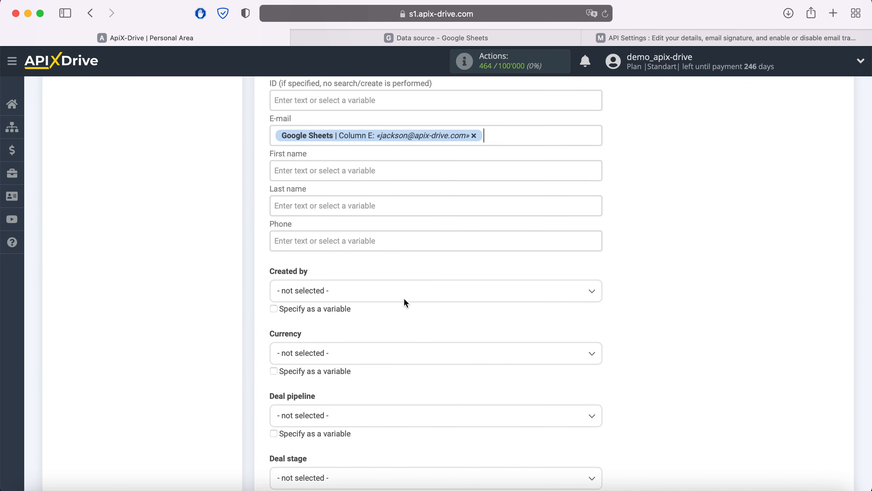
click(379, 172)
scroll(453, 282, down, 3)
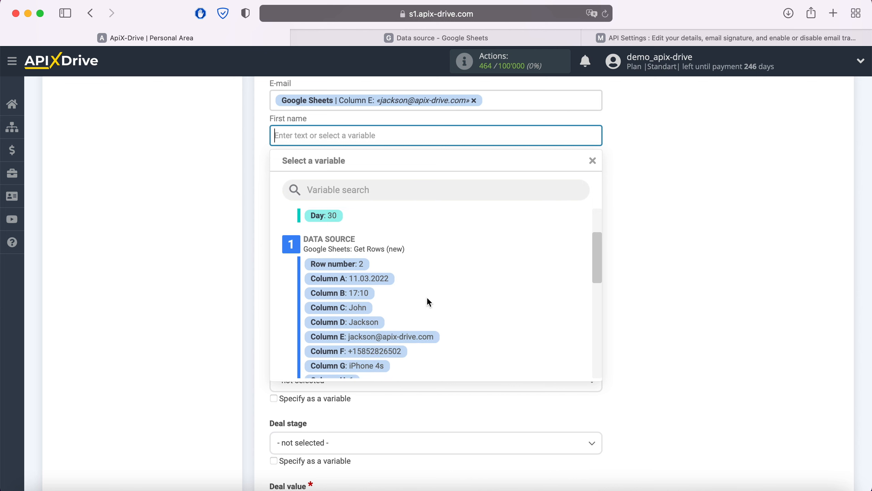
click(364, 306)
- Map the contact's Last name to Google Sheets Column D and Phone to Column F
click(362, 172)
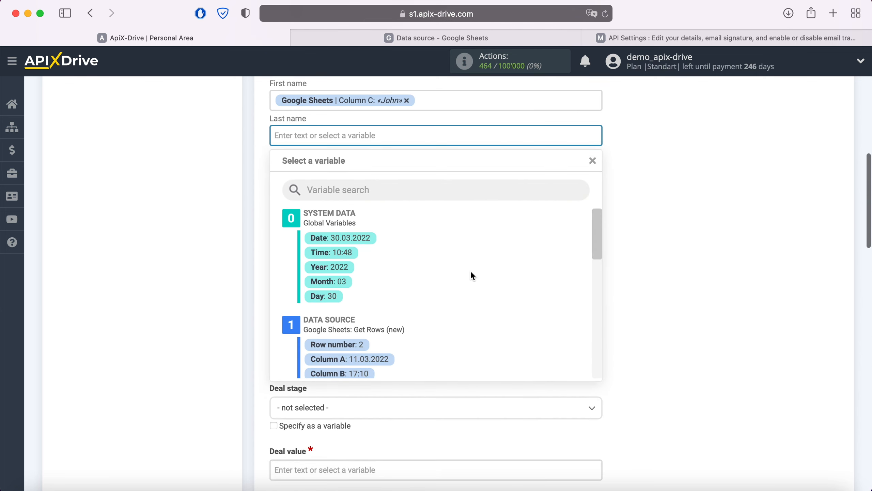
scroll(471, 274, down, 3)
click(359, 326)
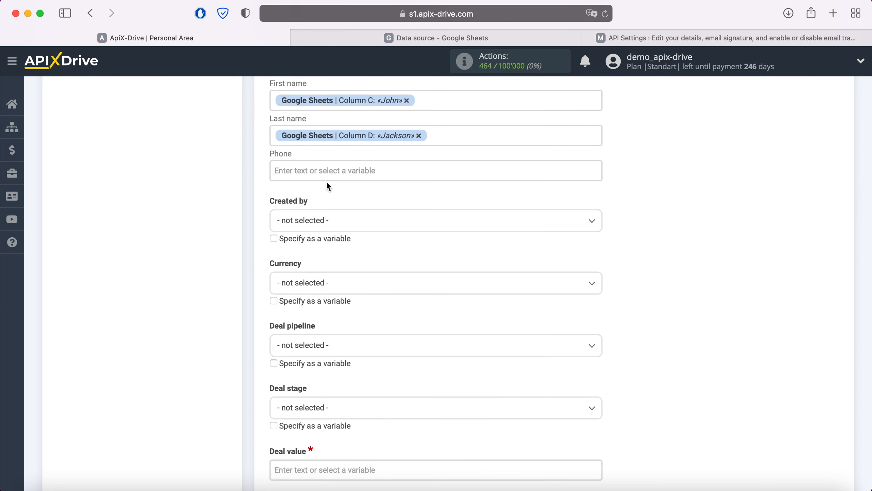
click(324, 171)
scroll(479, 292, down, 3)
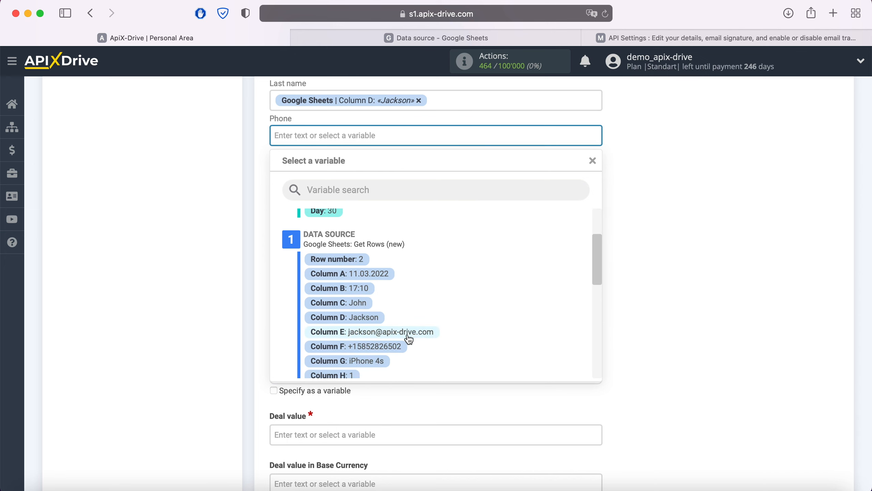
click(402, 348)
- Set Deal pipeline to Default Pipeline and Deal stage to New
scroll(391, 390, down, 3)
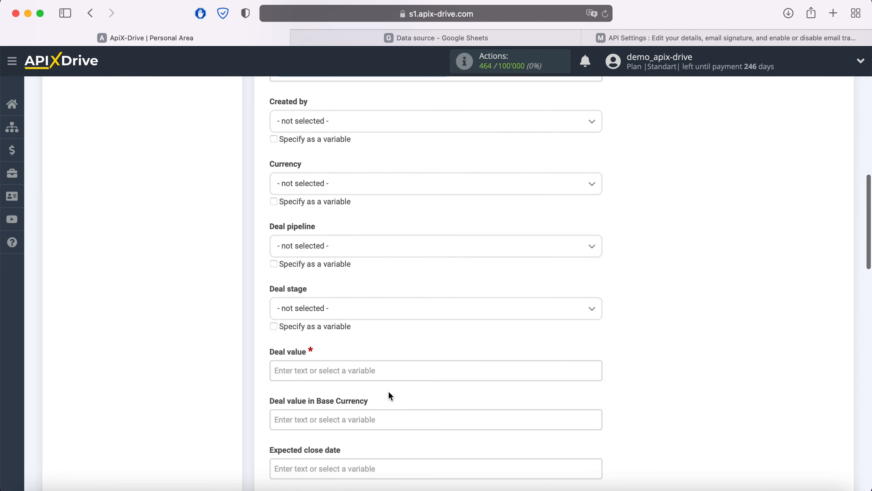
click(363, 256)
click(332, 310)
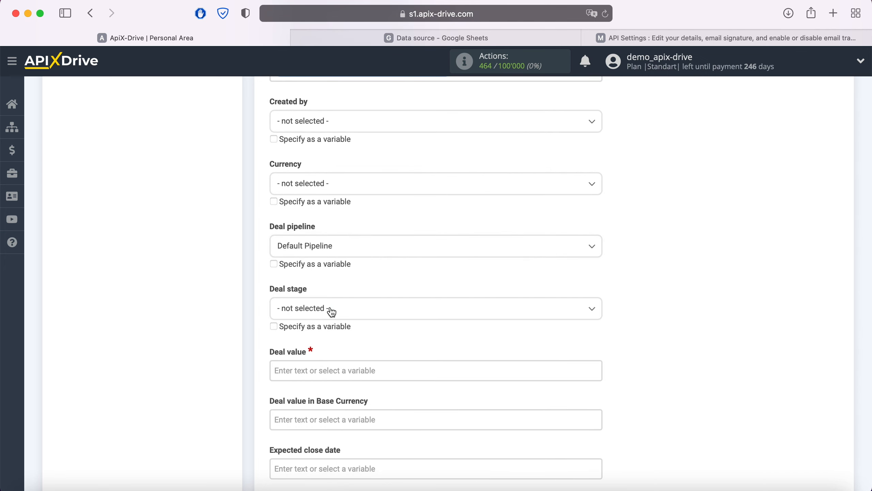
scroll(383, 278, down, 3)
click(366, 214)
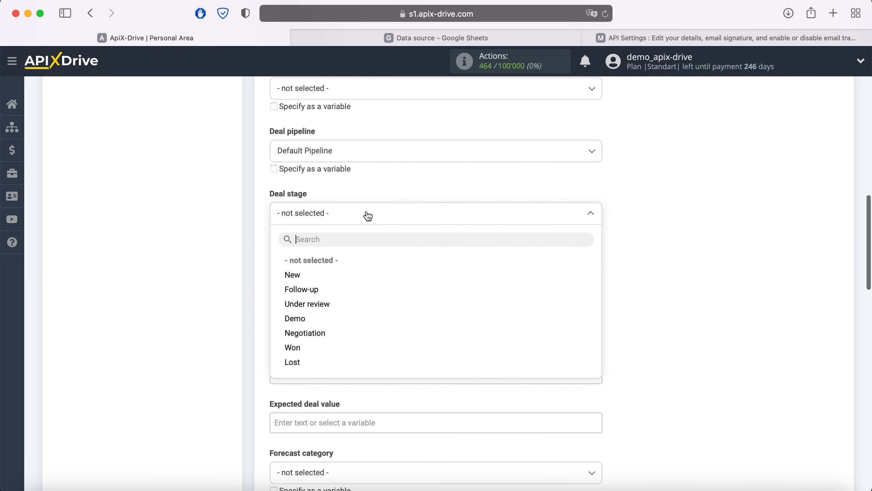
click(295, 275)
- Map the required Deal value field to Google Sheets Column I
click(311, 276)
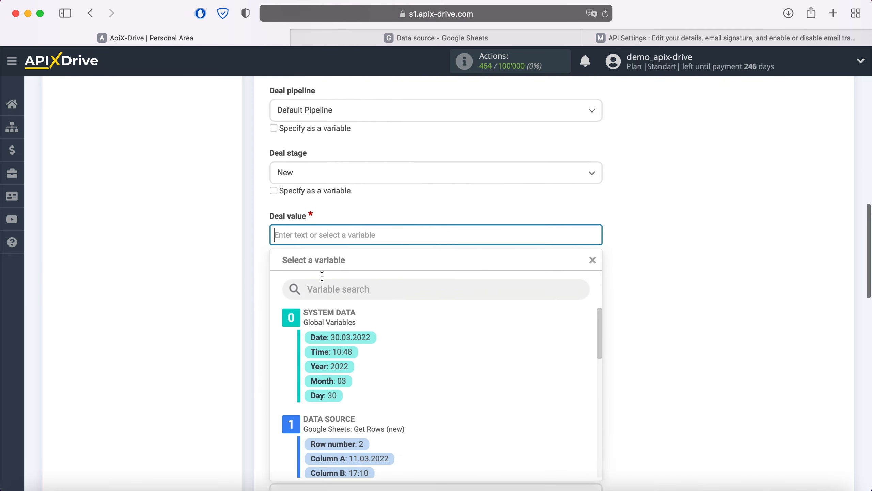
scroll(322, 276, down, 3)
scroll(481, 268, down, 5)
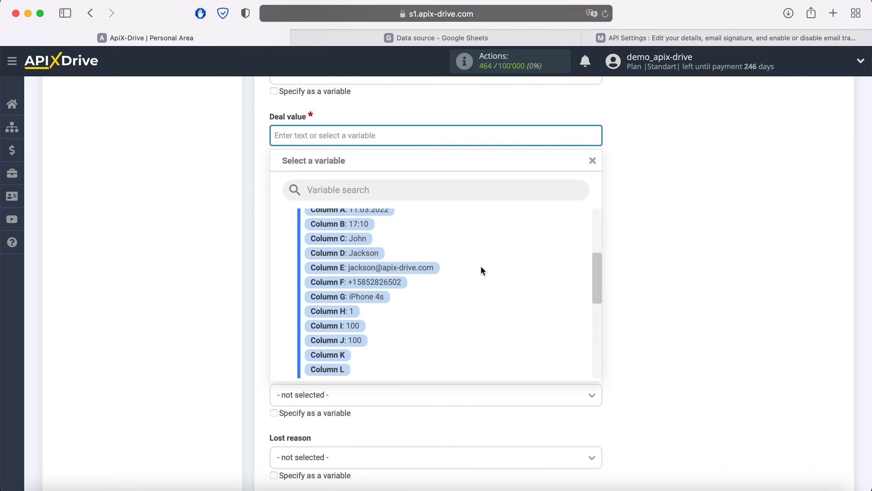
click(351, 325)
- Set the deal's Last activity type to Email
scroll(399, 274, down, 3)
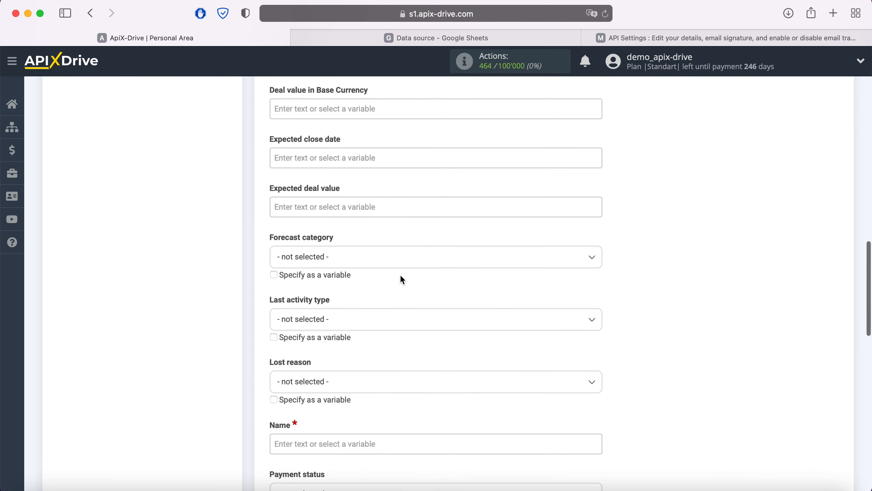
scroll(400, 277, down, 2)
scroll(400, 277, down, 2)
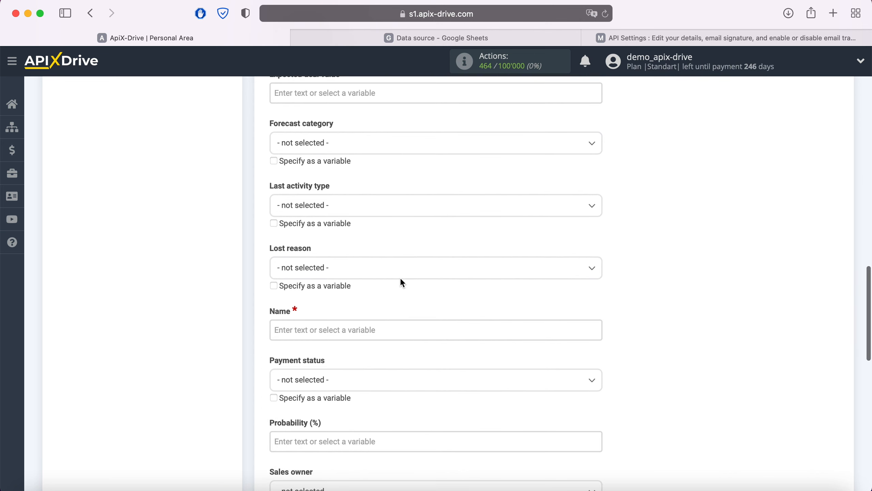
click(370, 209)
click(296, 324)
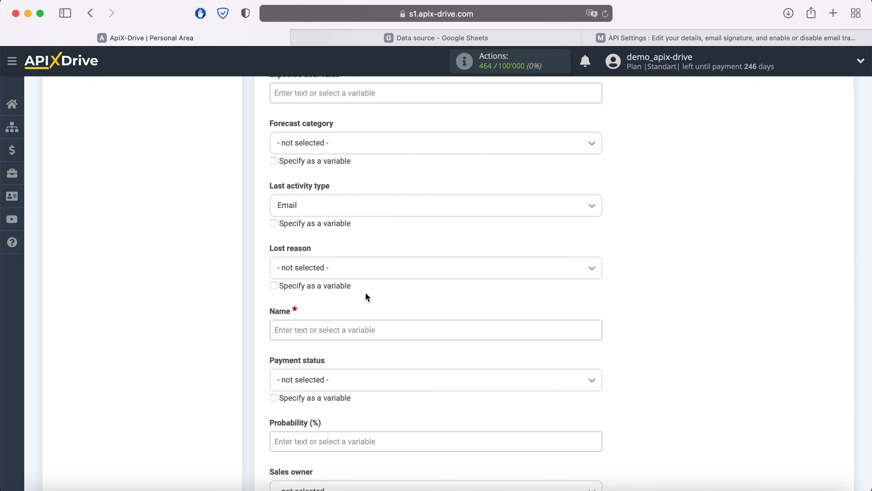
- Compose the deal's Name from the text "New row" followed by Google Sheets Column C and Column D
scroll(367, 297, down, 3)
click(344, 250)
scroll(340, 258, down, 4)
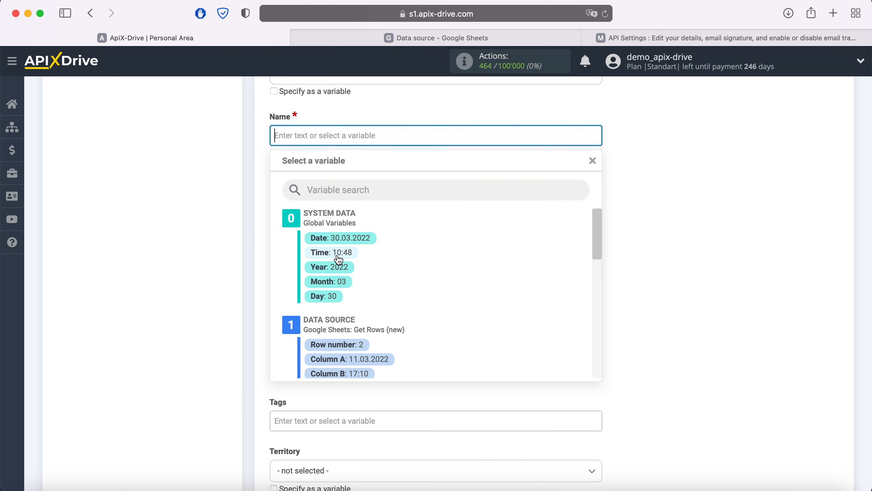
text(New row)
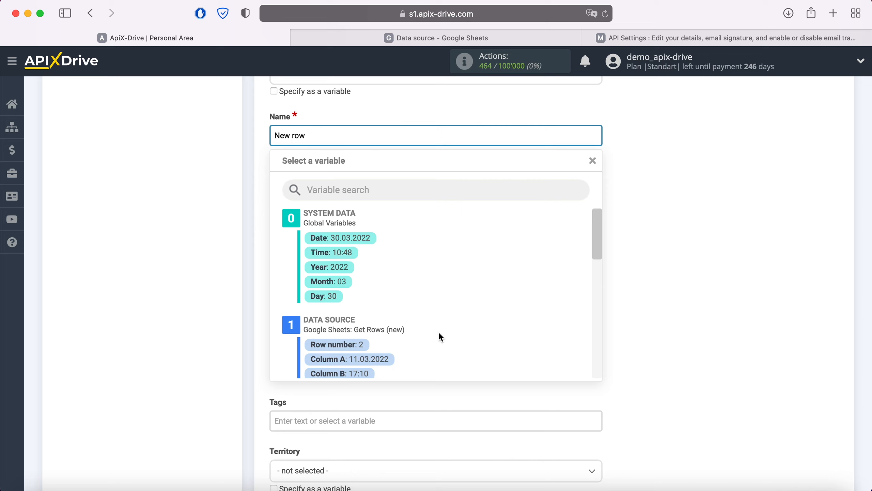
scroll(436, 333, down, 3)
click(357, 327)
scroll(467, 190, up, 1)
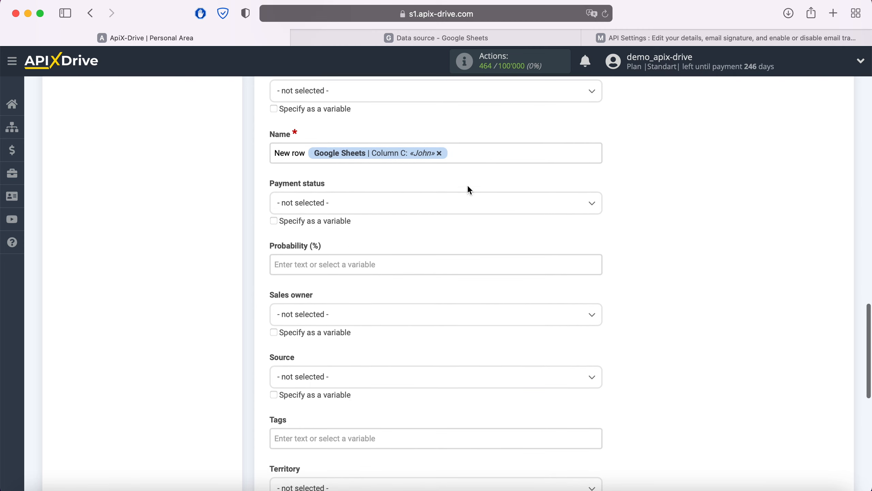
click(482, 157)
click(378, 356)
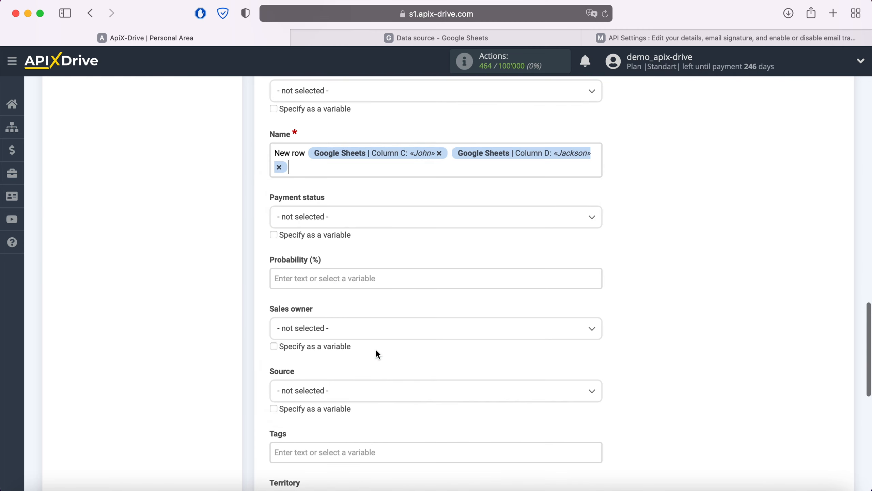
- Leave the remaining deal fields empty, continue to the test stage, and review the sample data for the Create Deal action
scroll(436, 256, down, 5)
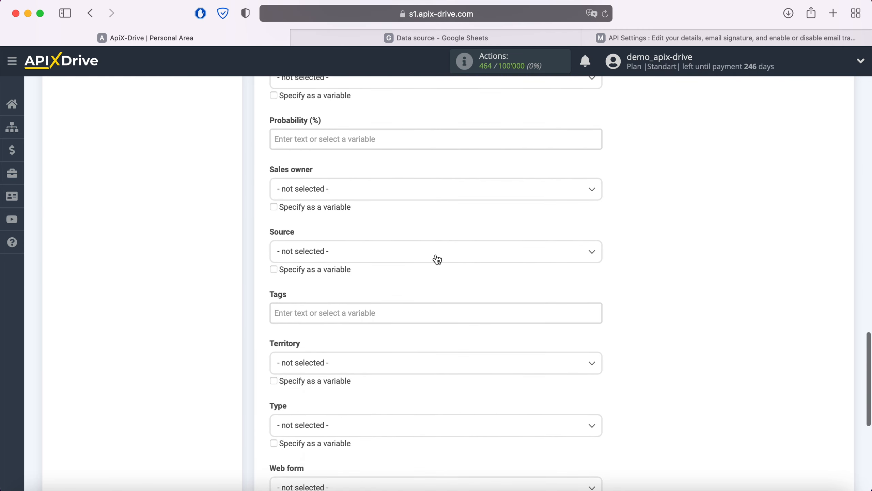
scroll(438, 259, down, 3)
scroll(437, 259, down, 2)
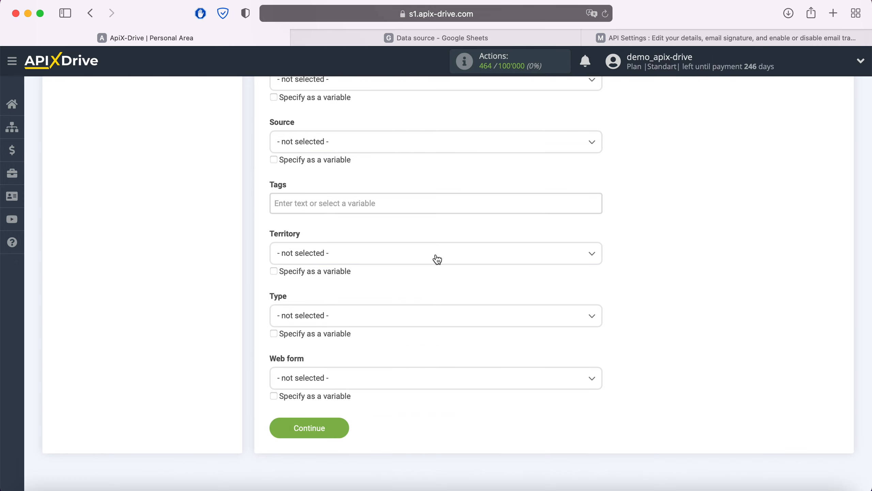
click(337, 428)
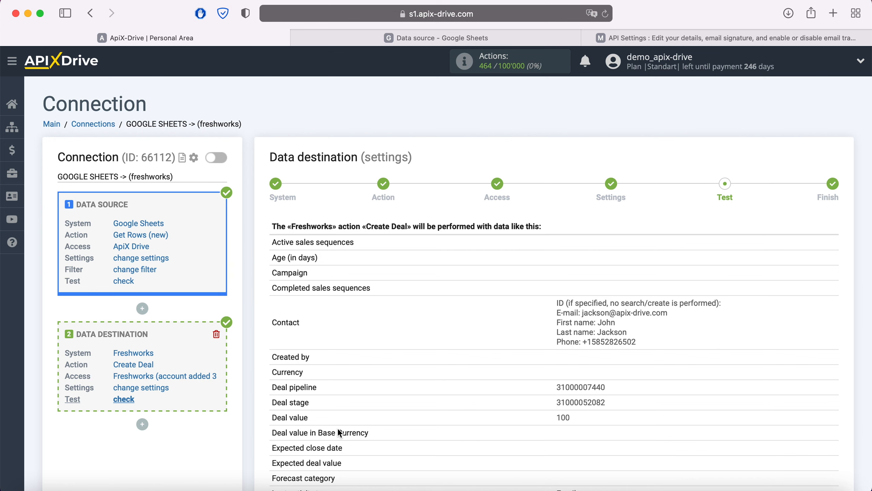
scroll(402, 398, down, 5)
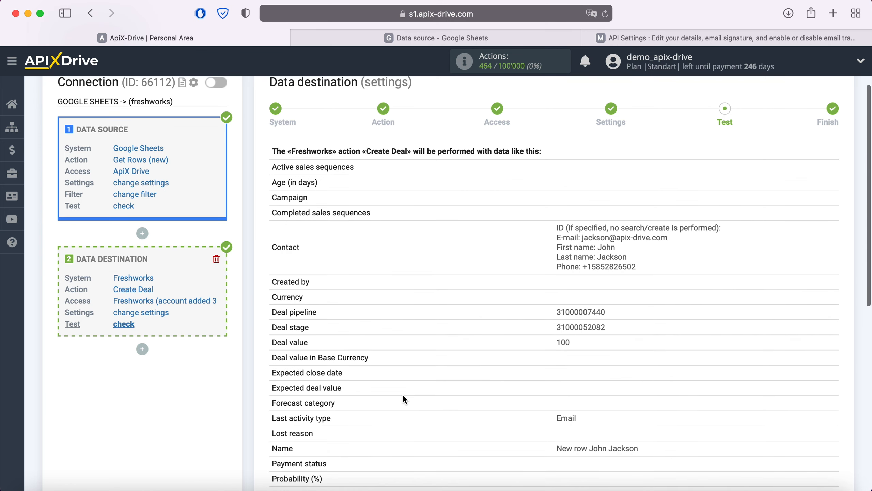
scroll(403, 396, down, 3)
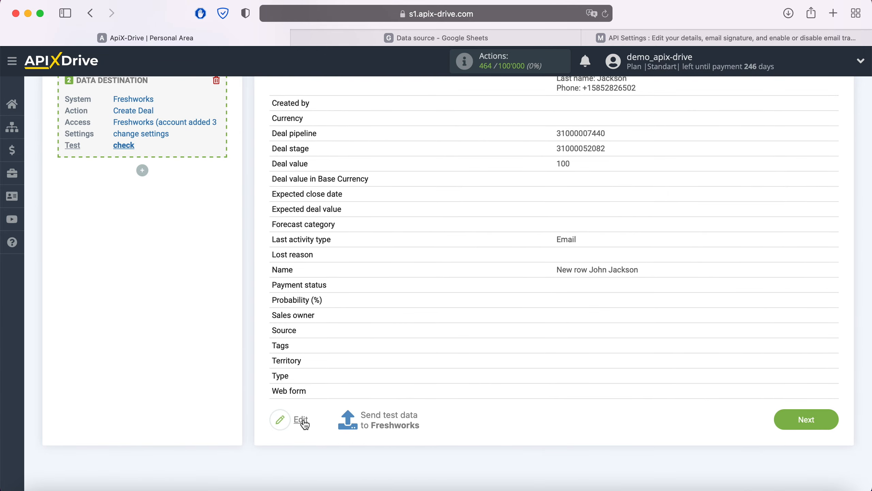
- Send the test data to Freshworks, then switch to Freshsales and inspect the new $100 deal's summary and related contacts
click(378, 420)
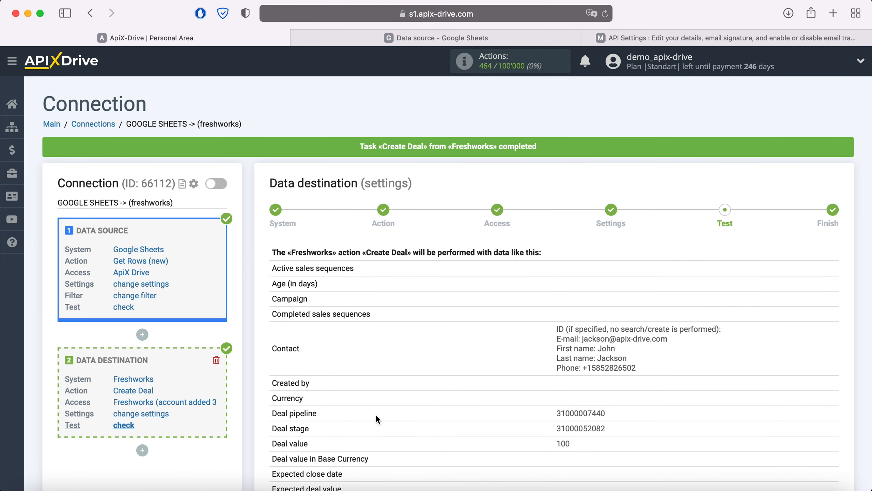
click(604, 39)
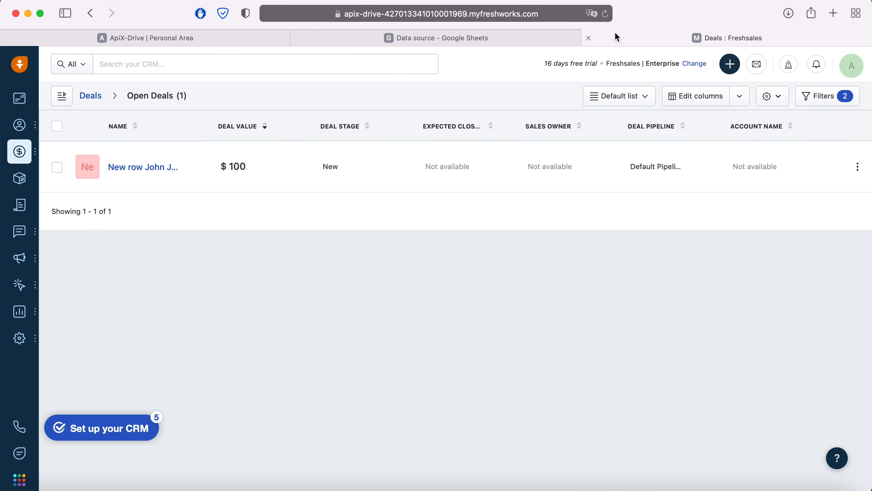
click(141, 171)
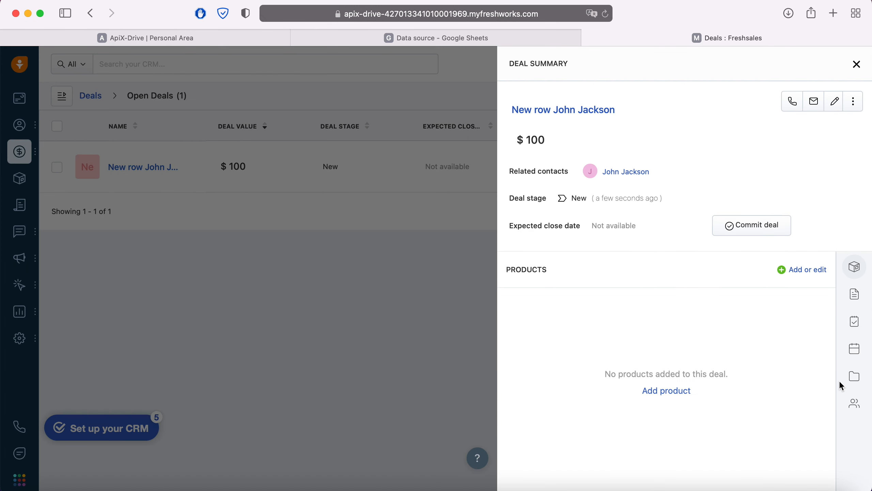
click(855, 404)
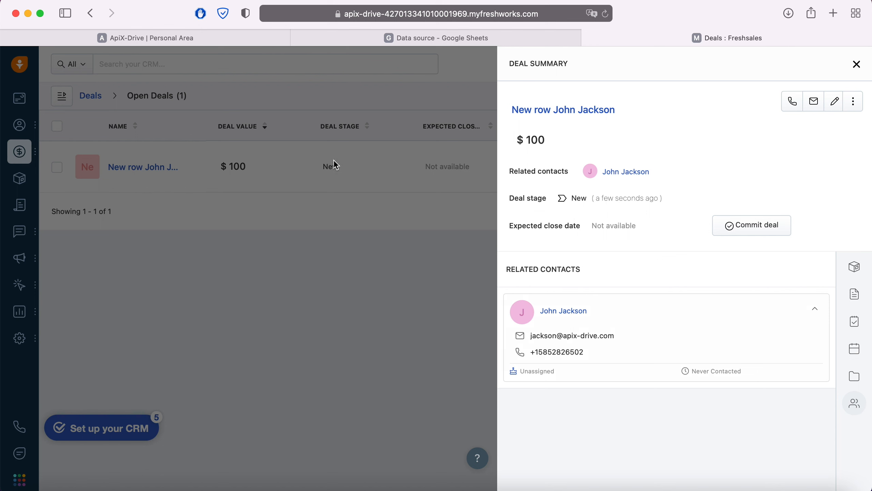
- Return to ApiX-Drive, complete the Freshworks data destination setup, and enable automatic updates for the connection
click(235, 34)
scroll(811, 442, down, 10)
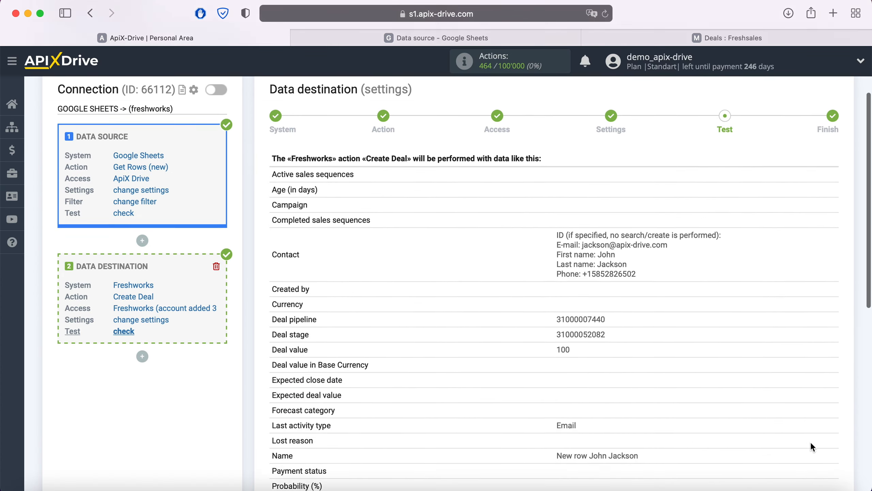
click(830, 400)
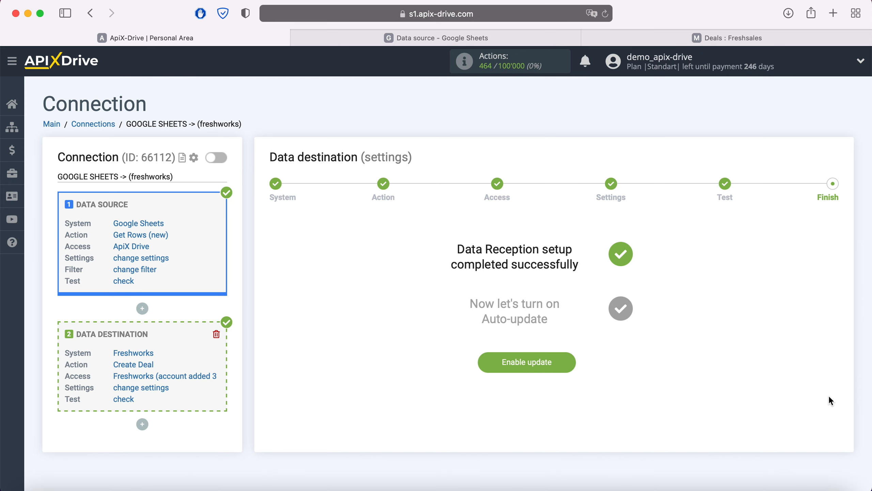
click(568, 359)
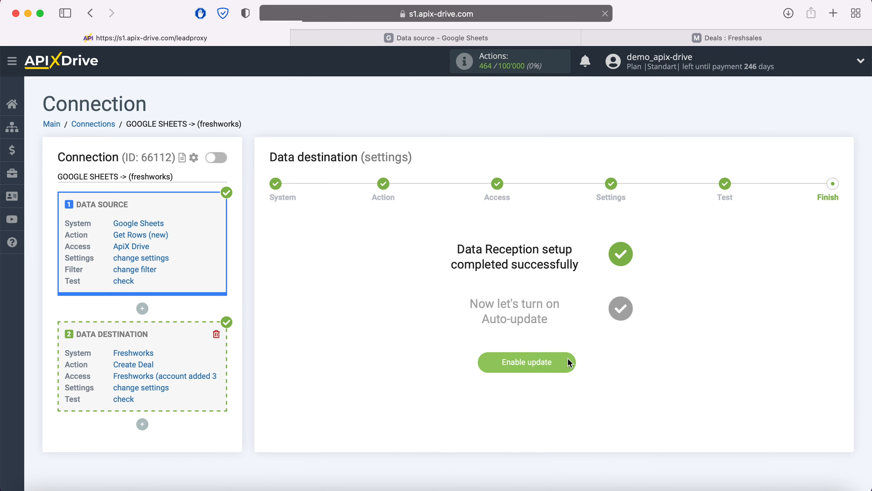
- Set the update interval of the GOOGLE SHEETS -> (freshworks) connection to 5 minutes and save its setup
click(826, 198)
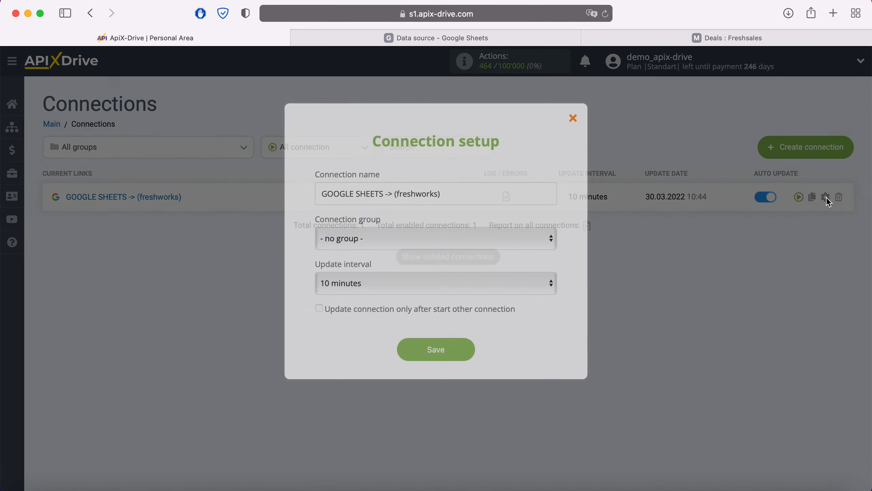
click(532, 284)
click(501, 264)
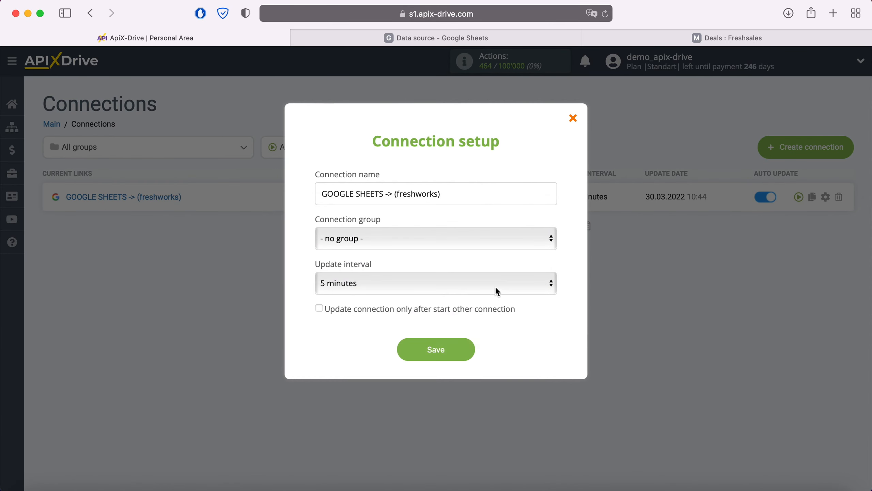
click(469, 347)
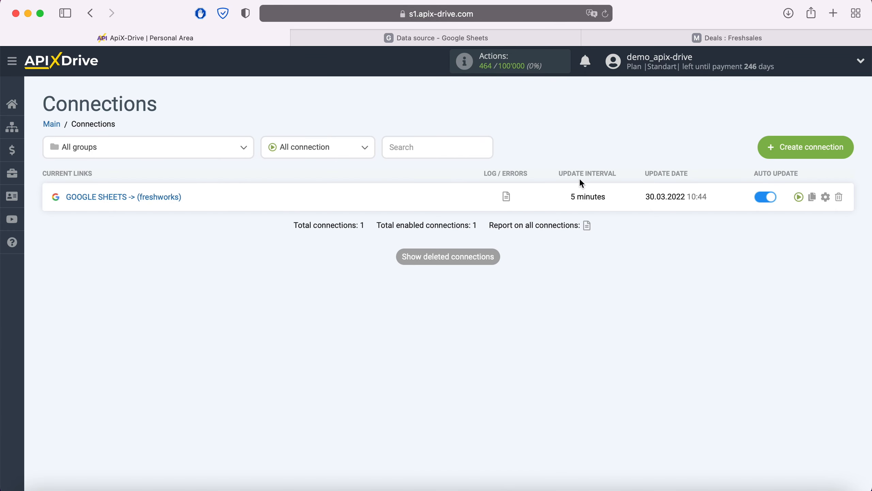